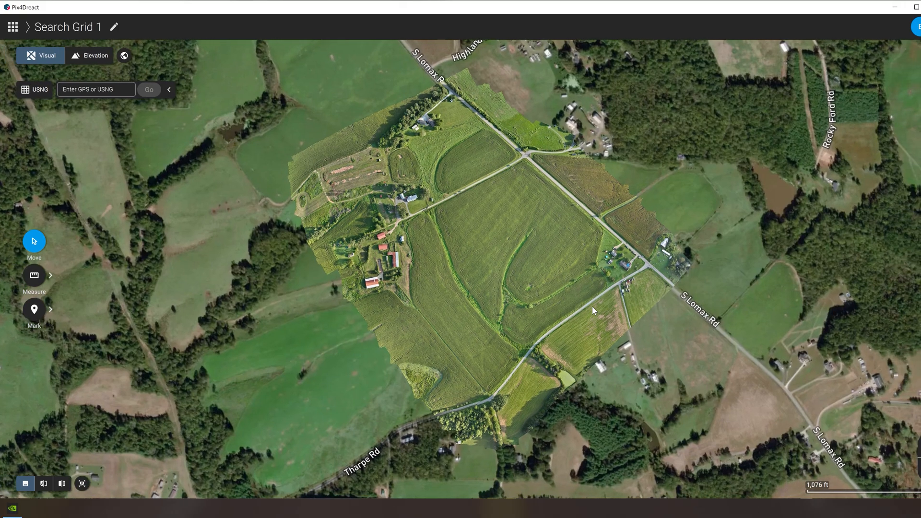
Examine the group of parked vehicles beside the road junction on the Search Grid 1 map up close
scroll(557, 297, up, 2)
scroll(561, 301, up, 2)
scroll(594, 316, up, 5)
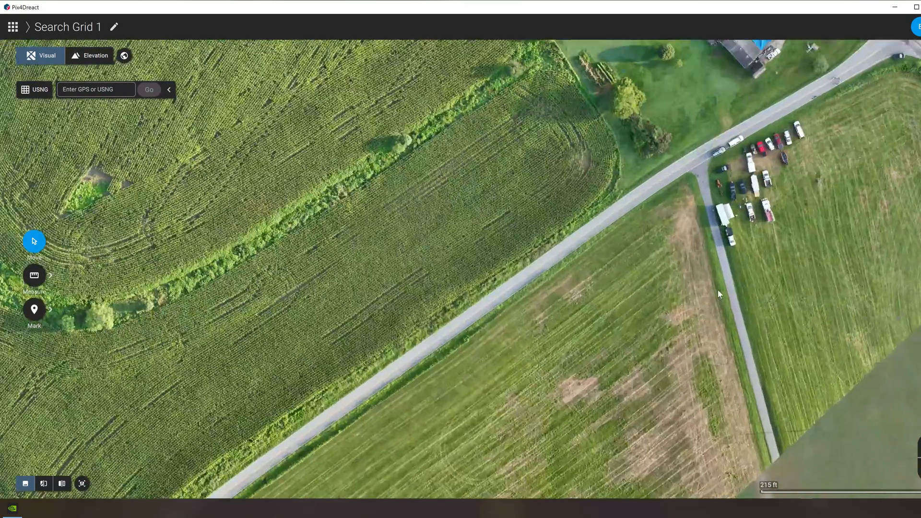
drag(717, 290, 630, 323)
scroll(629, 318, up, 4)
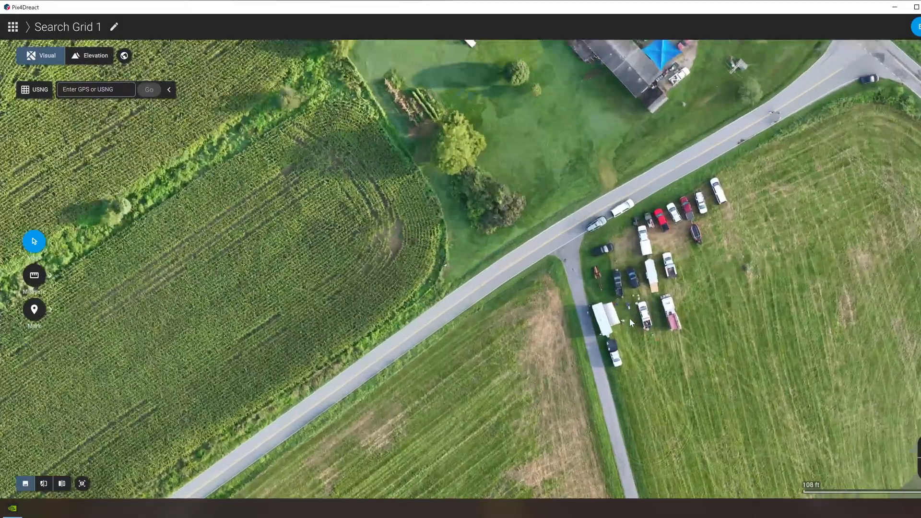
scroll(629, 317, up, 3)
scroll(629, 318, down, 4)
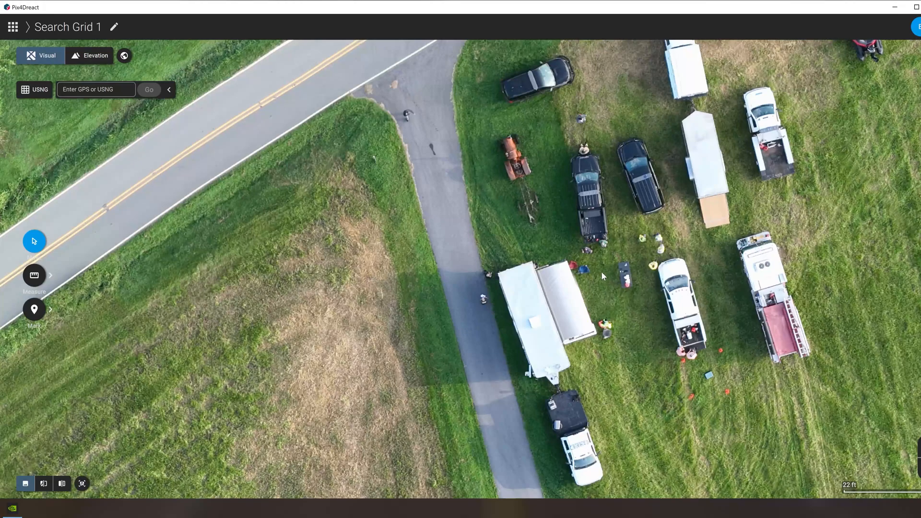
Inspect the bare patch in the crop field across the road from the parked vehicles
drag(545, 200, 718, 376)
scroll(557, 279, down, 2)
drag(488, 285, 634, 302)
drag(548, 296, 657, 300)
scroll(516, 298, up, 1)
scroll(516, 298, up, 2)
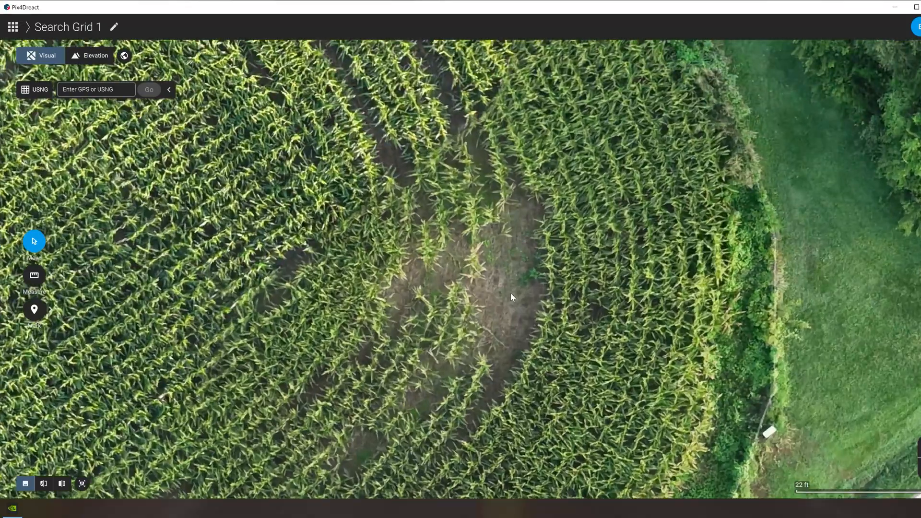
scroll(510, 292, down, 3)
scroll(510, 292, down, 2)
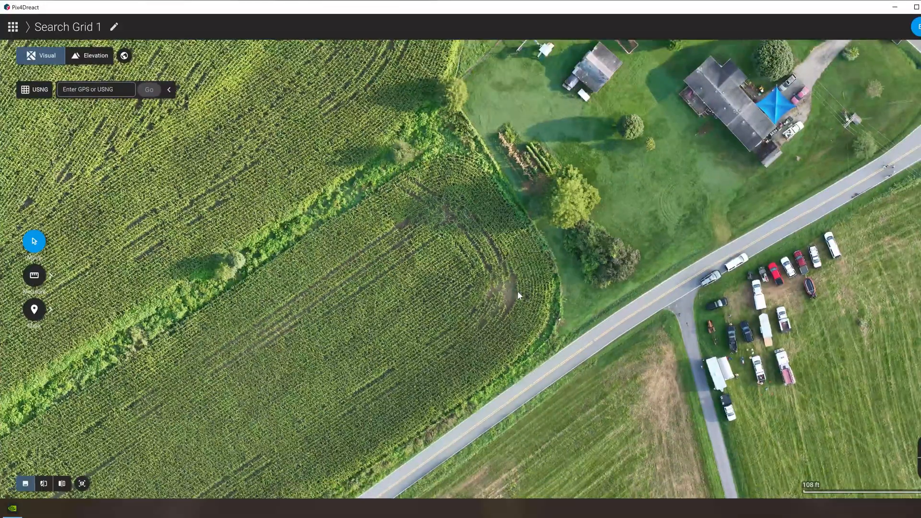
Examine the people and equipment around the white trailer, pickup and fire truck in the parking area
drag(718, 219, 512, 199)
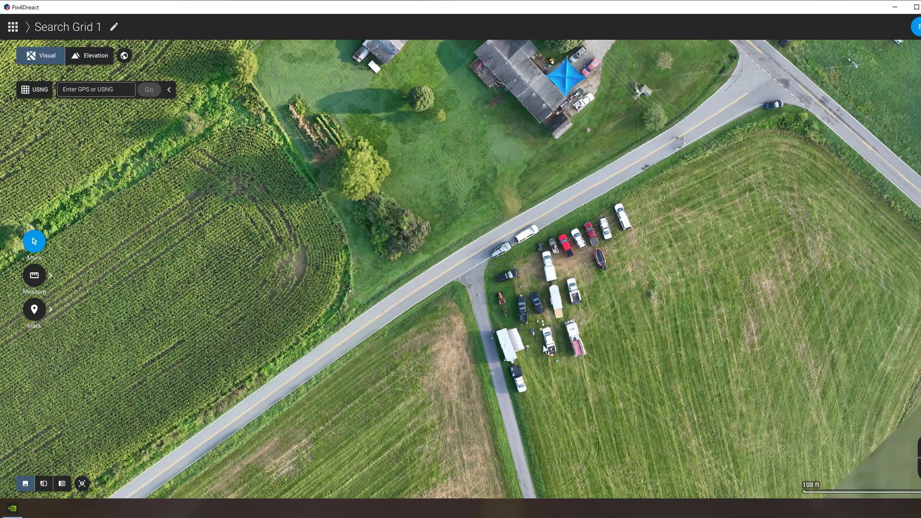
scroll(544, 349, up, 7)
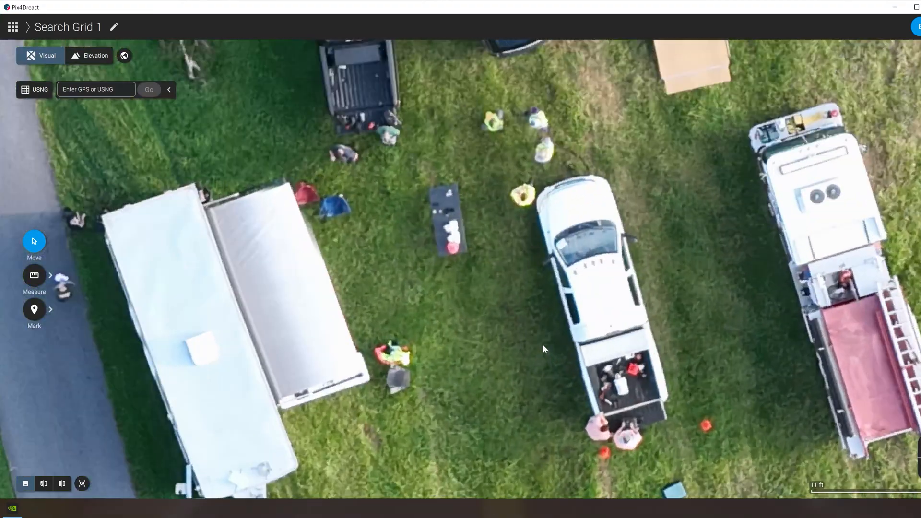
drag(531, 333, 483, 270)
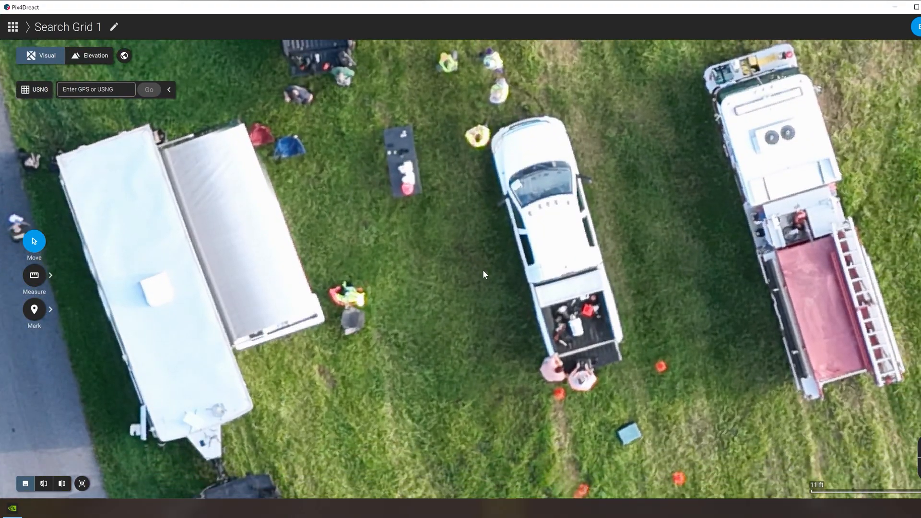
drag(512, 316, 454, 240)
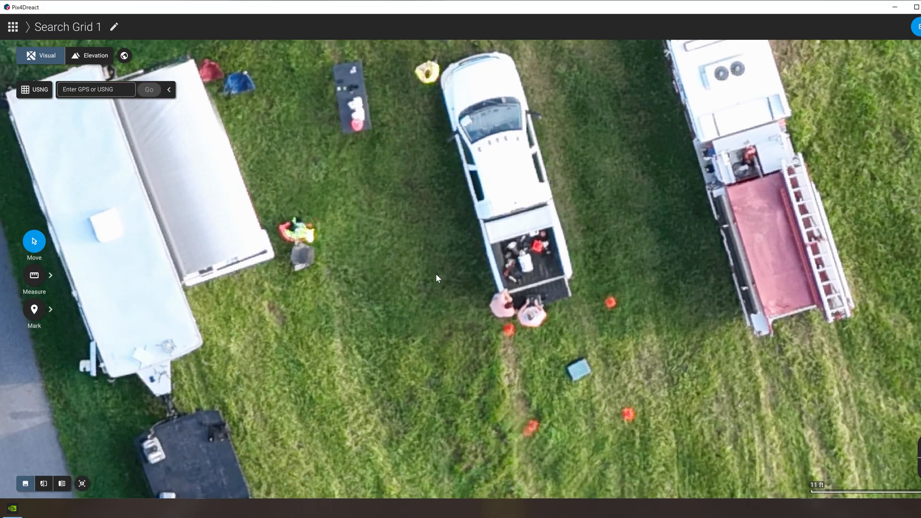
scroll(437, 277, down, 5)
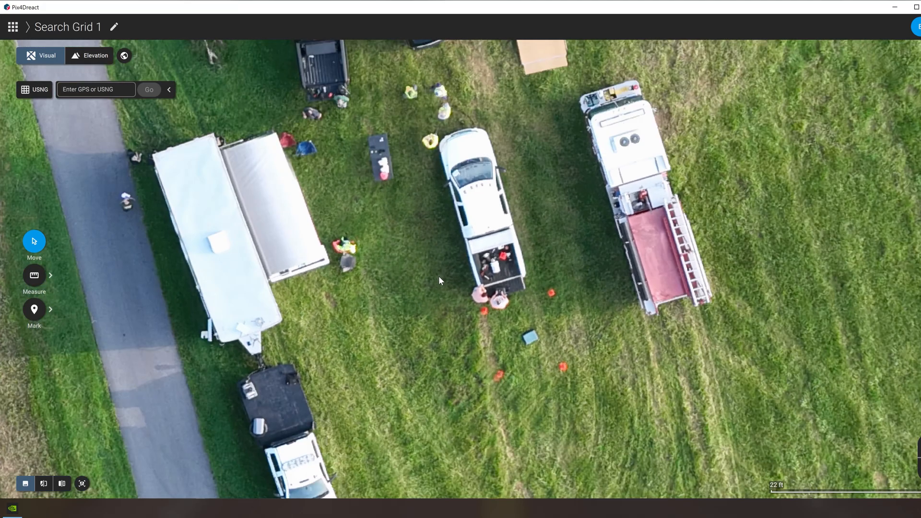
scroll(440, 279, down, 10)
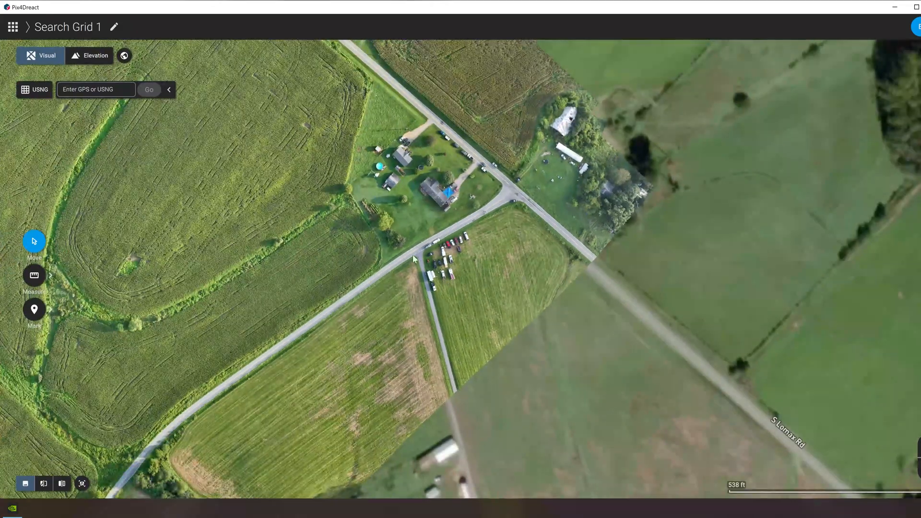
Inspect the farmstead on the far side of the fields, including the red-roofed barns and the damaged white-roofed building
drag(401, 248, 609, 296)
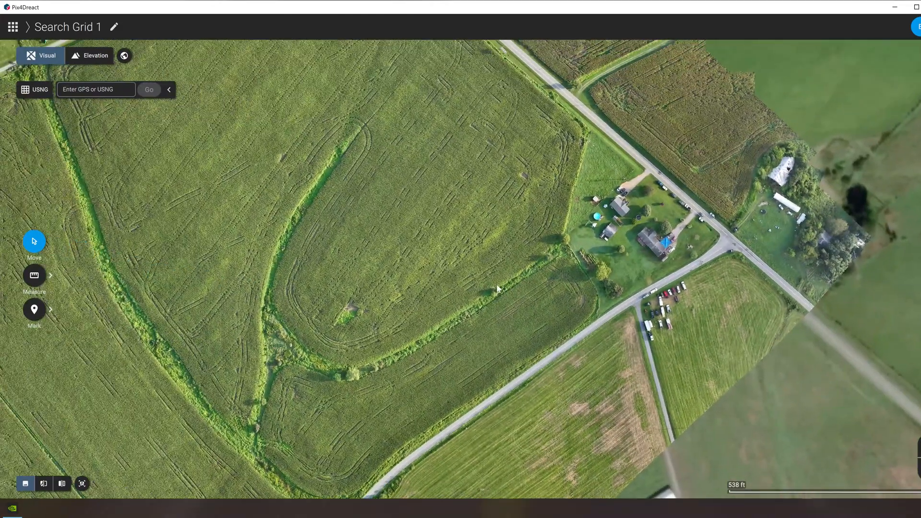
scroll(460, 279, down, 2)
drag(466, 278, 535, 280)
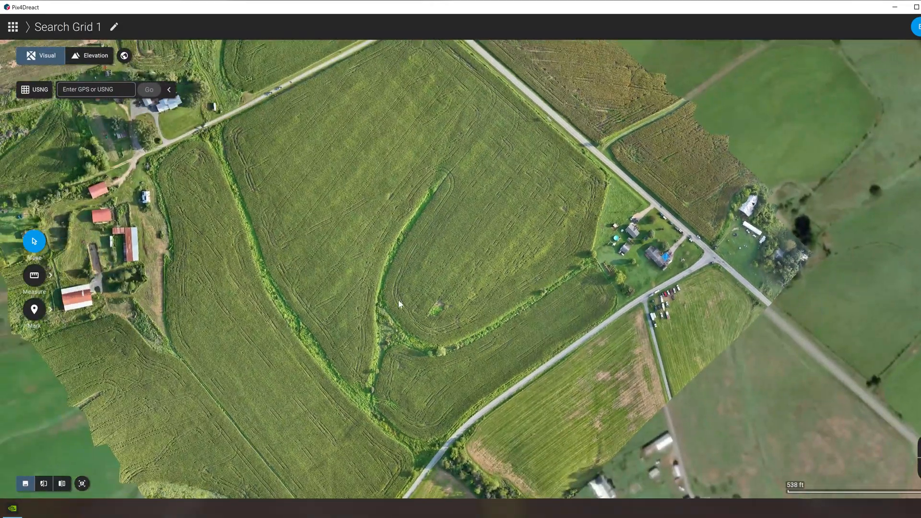
scroll(95, 249, up, 10)
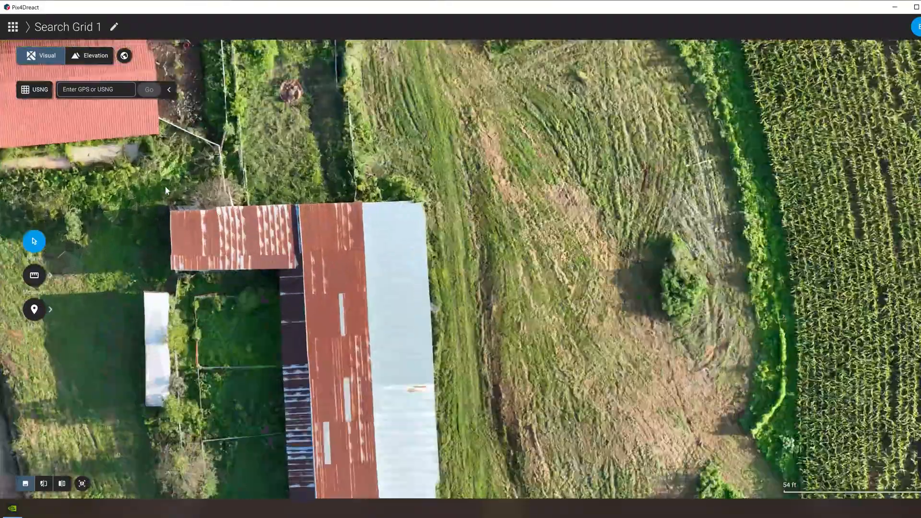
drag(214, 164, 315, 324)
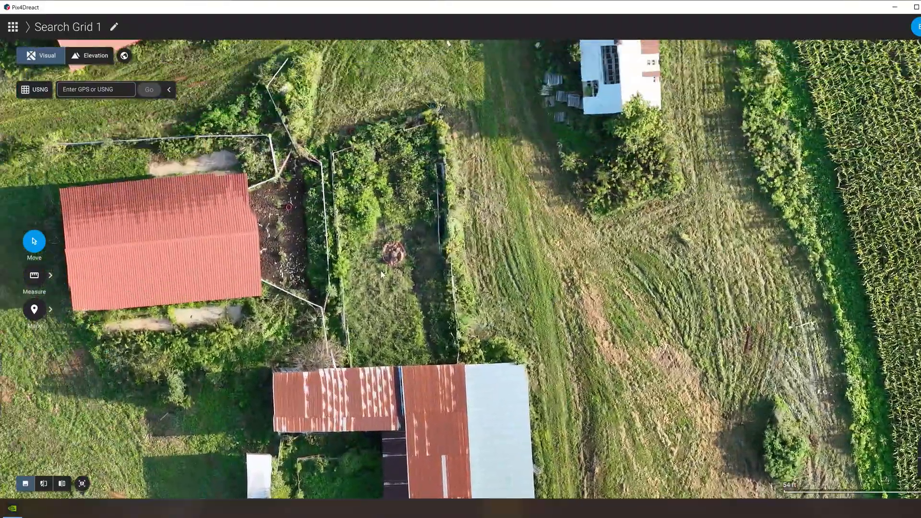
scroll(379, 265, up, 3)
drag(349, 247, 424, 334)
drag(393, 215, 393, 310)
drag(452, 189, 367, 283)
drag(524, 220, 358, 265)
scroll(496, 215, up, 1)
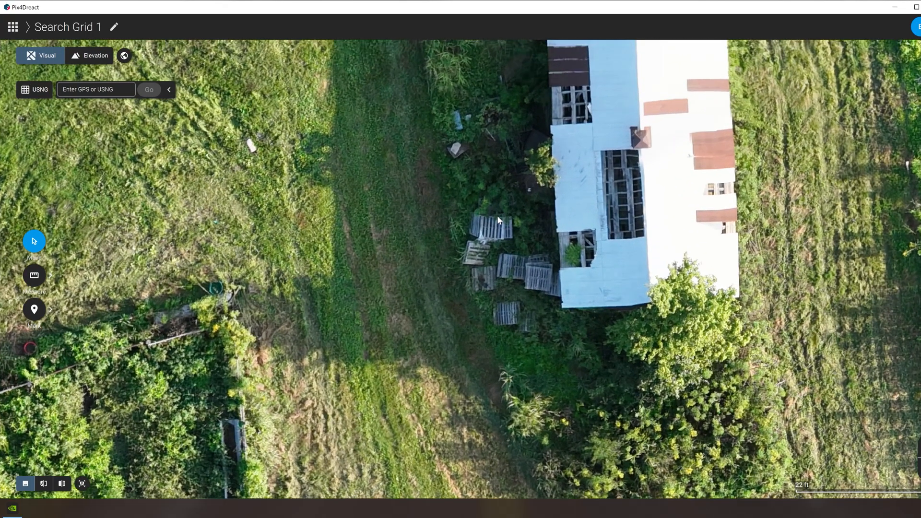
scroll(477, 207, down, 2)
scroll(477, 209, down, 8)
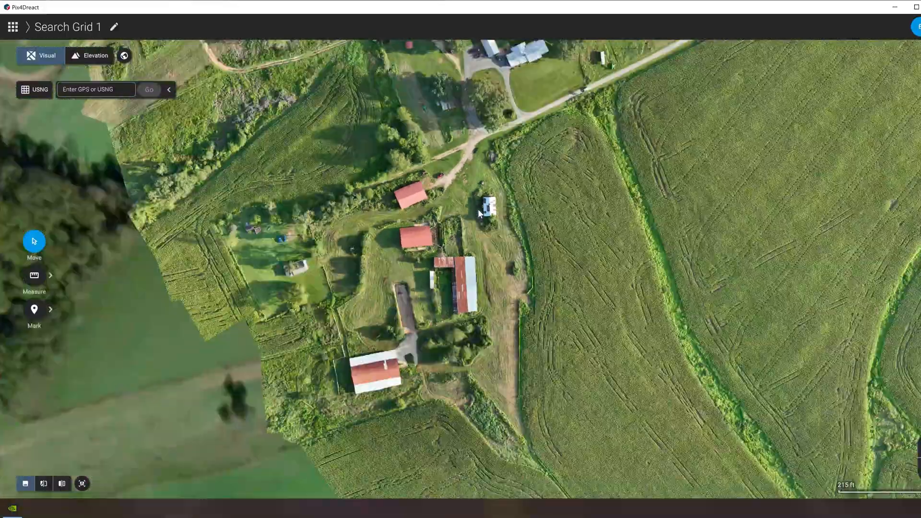
Examine the gaps in the crop rows beside the green strip in the field below the farmstead
scroll(477, 209, down, 1)
drag(564, 315, 464, 209)
scroll(504, 363, up, 6)
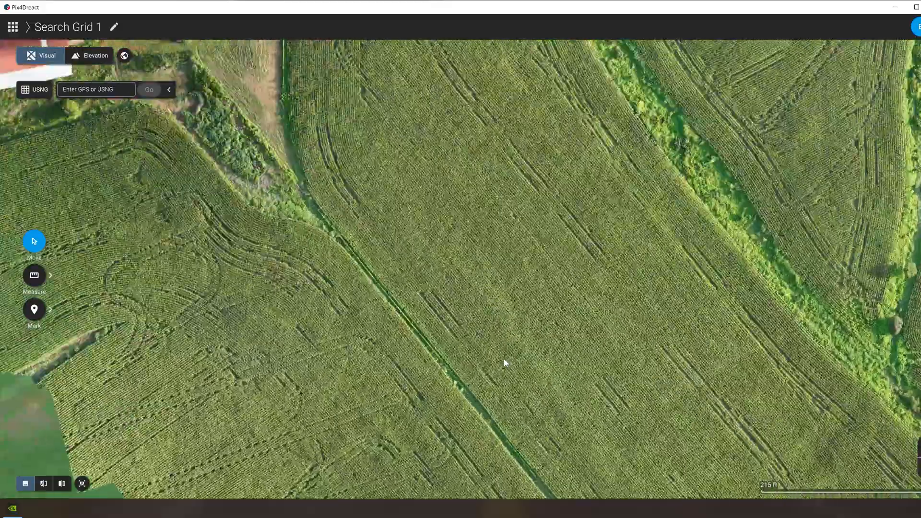
scroll(435, 298, up, 6)
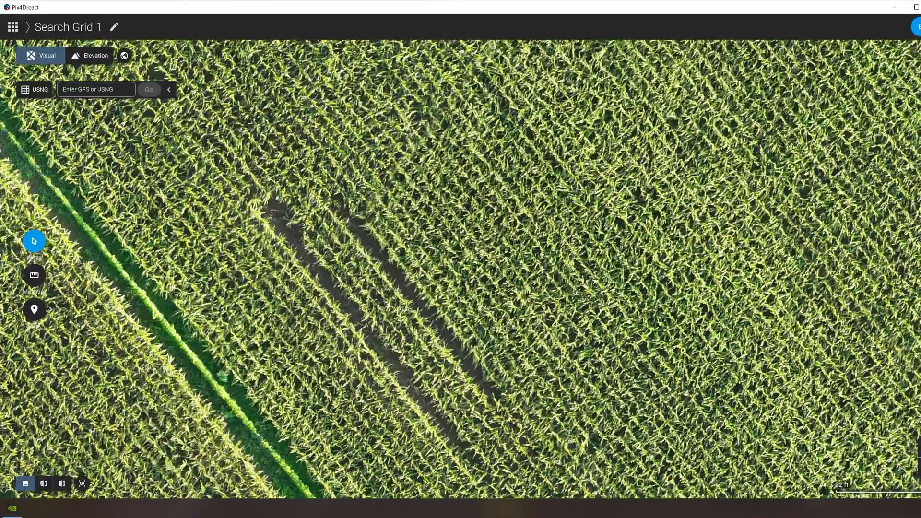
scroll(415, 271, down, 6)
scroll(415, 271, down, 6)
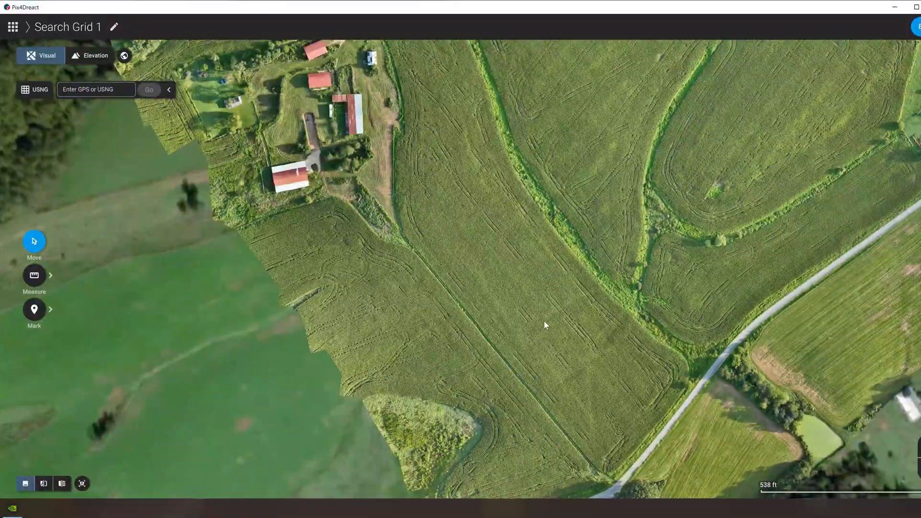
Inspect the green pond at the edge of the mapped area near Tharpe Rd
drag(544, 325, 420, 232)
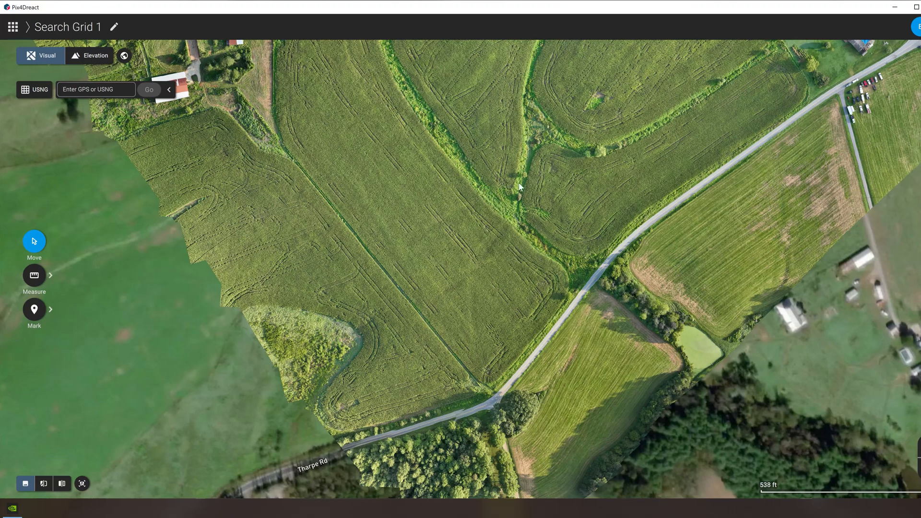
drag(519, 186, 509, 238)
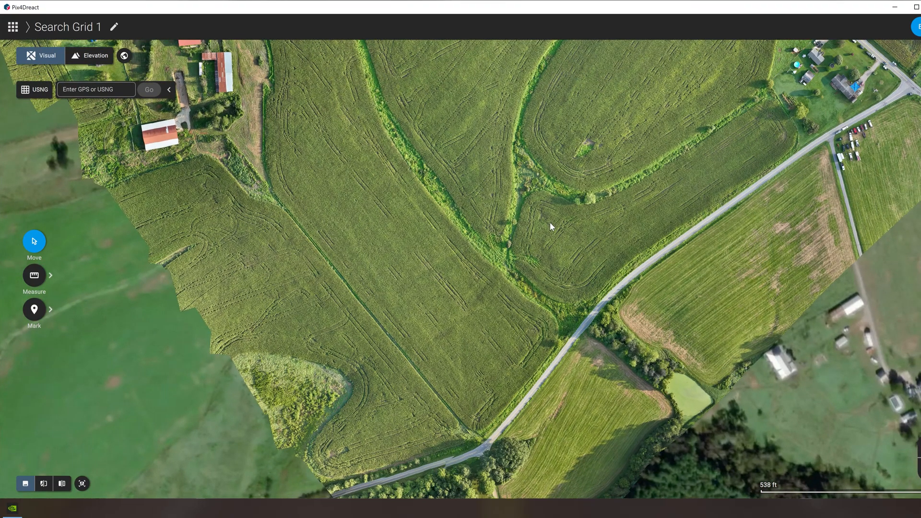
drag(585, 291, 451, 223)
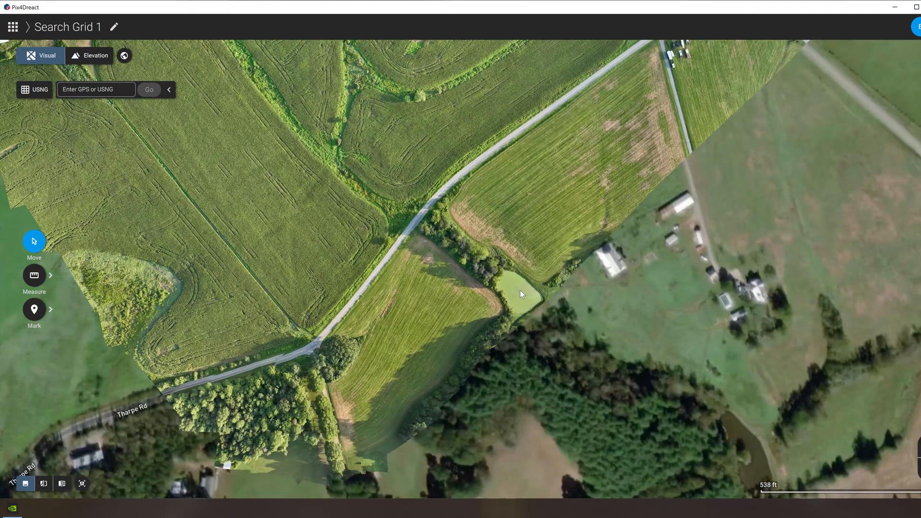
scroll(519, 290, up, 10)
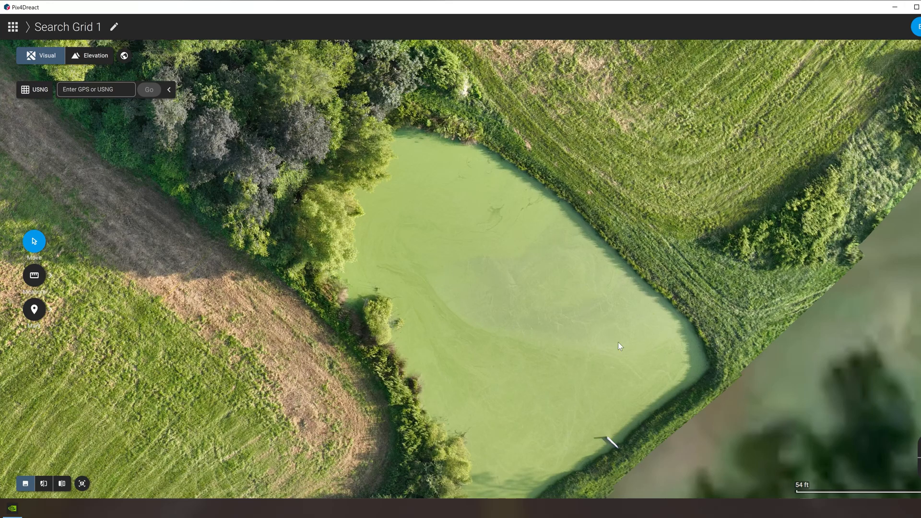
scroll(533, 326, down, 10)
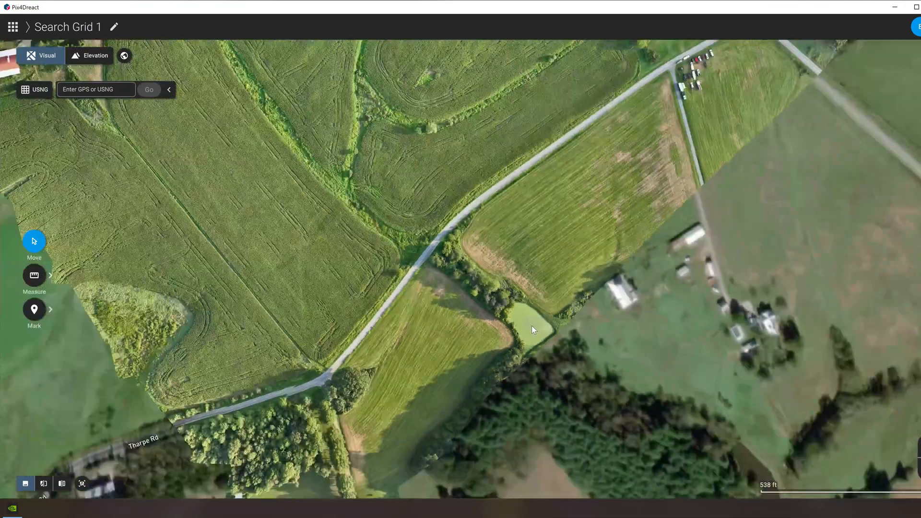
scroll(531, 326, down, 3)
Review the overall extent of the search area, from the pond up to the northern fields
drag(427, 287, 434, 360)
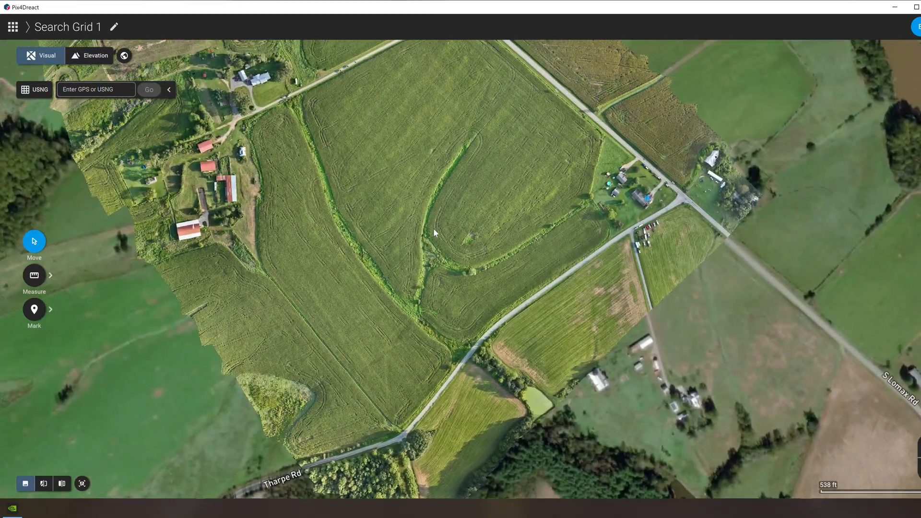
drag(434, 213, 452, 275)
scroll(452, 274, down, 3)
drag(487, 246, 461, 304)
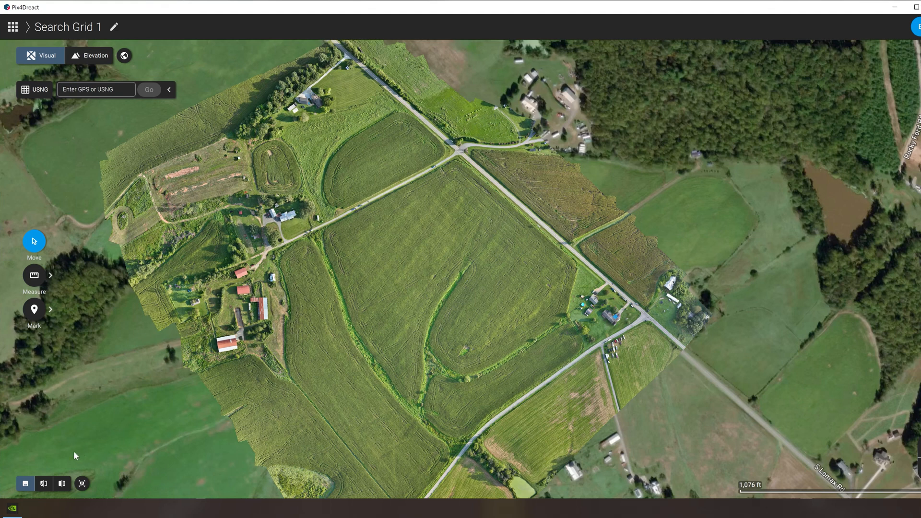
click(893, 9)
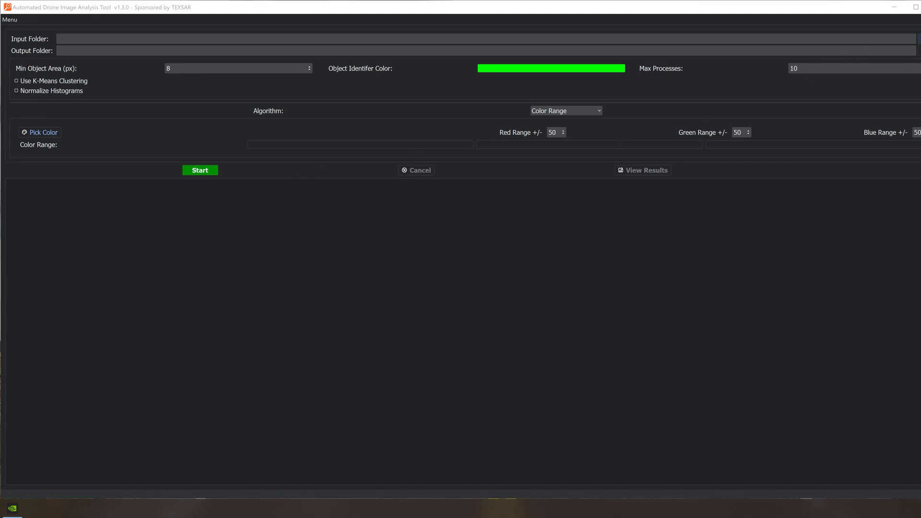
click(156, 82)
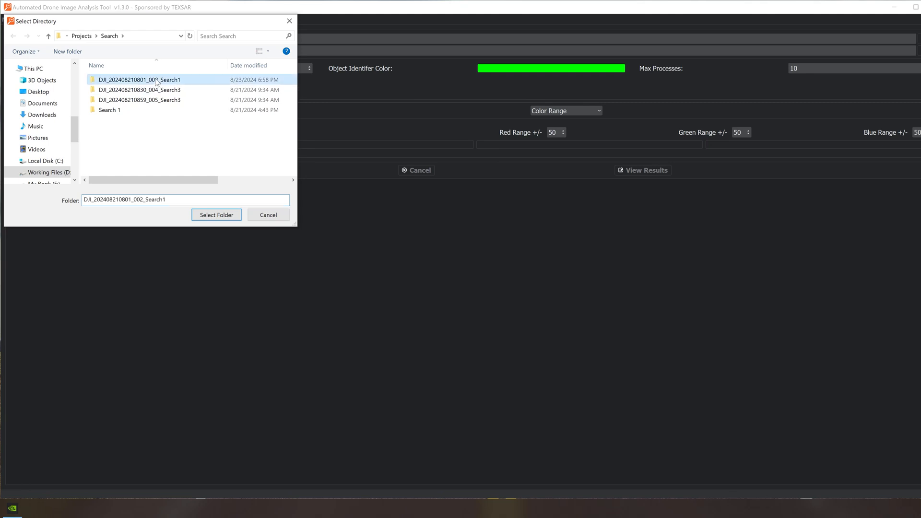
click(217, 216)
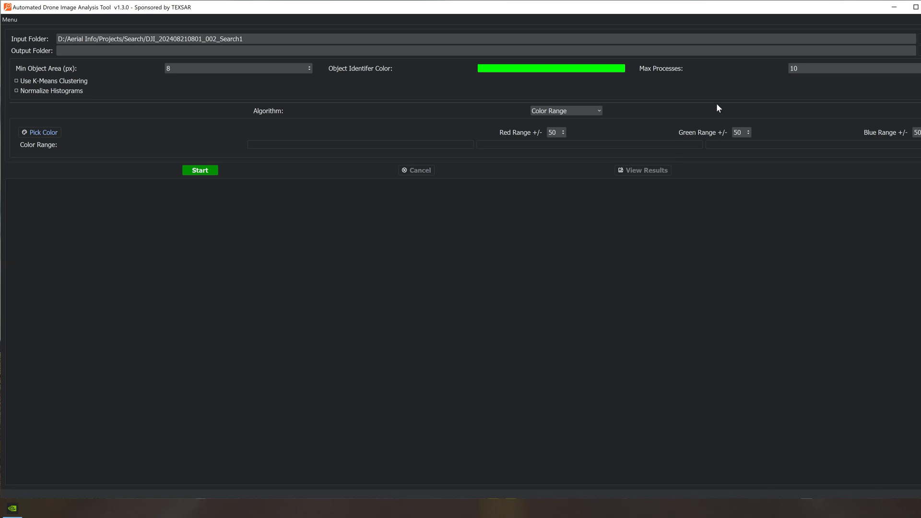
Set the output folder to D:/Aerial Info/Projects/Search
click(918, 51)
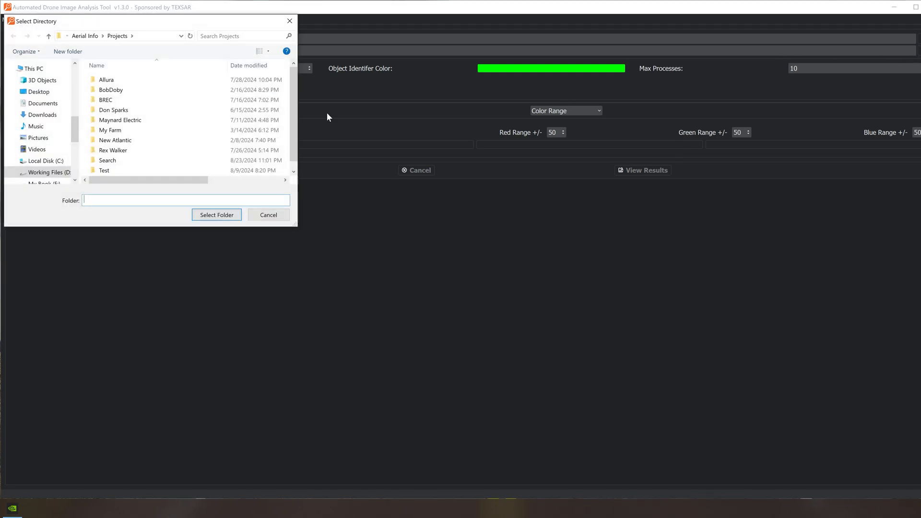
click(144, 160)
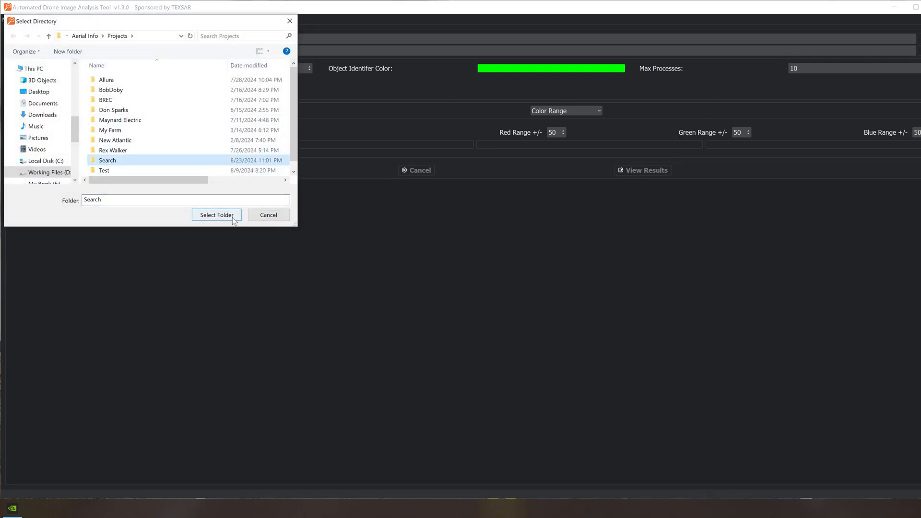
click(216, 215)
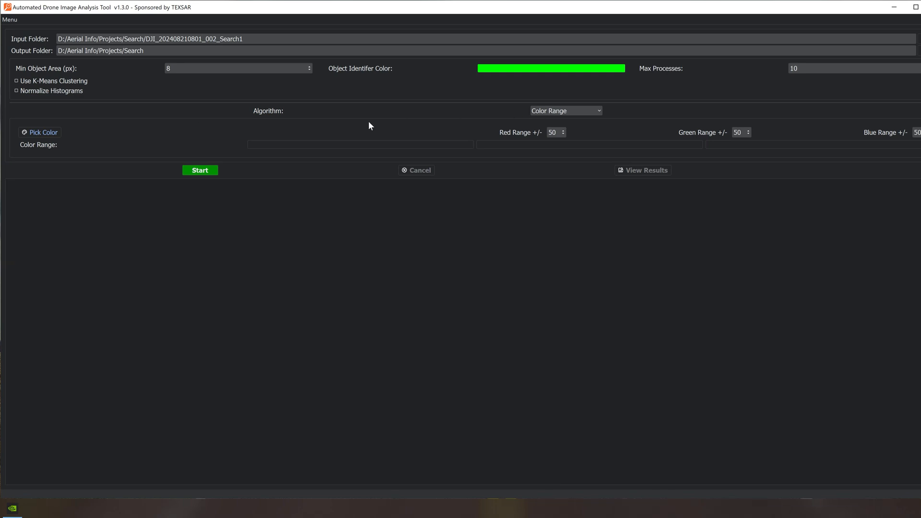
Set the target color for the color-range analysis to light blue #00aaff
click(52, 132)
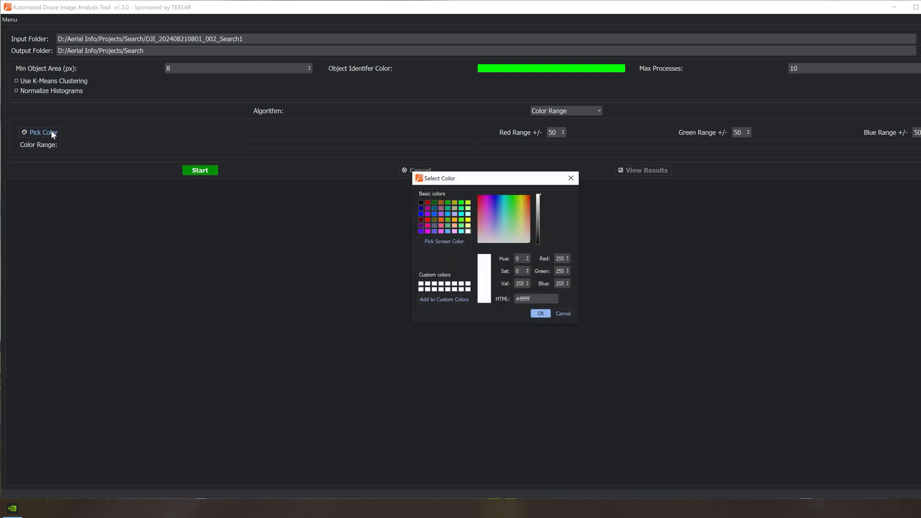
click(449, 215)
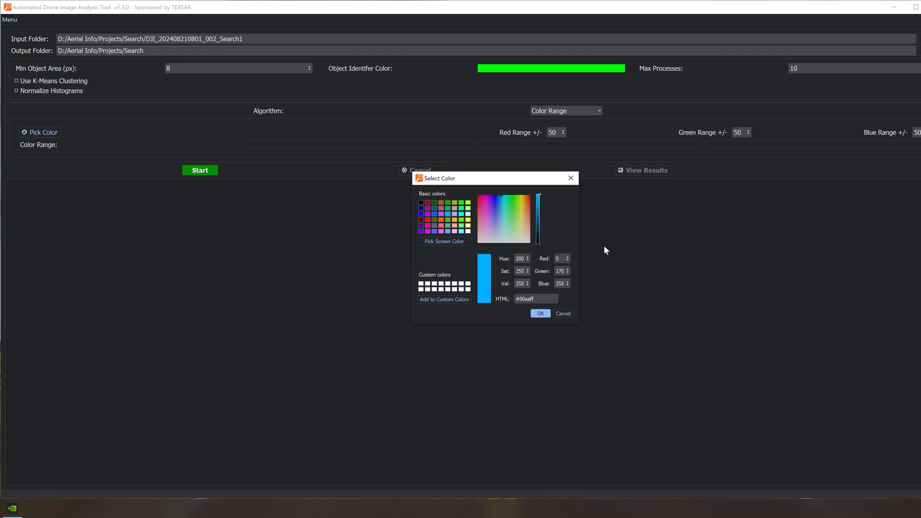
click(541, 313)
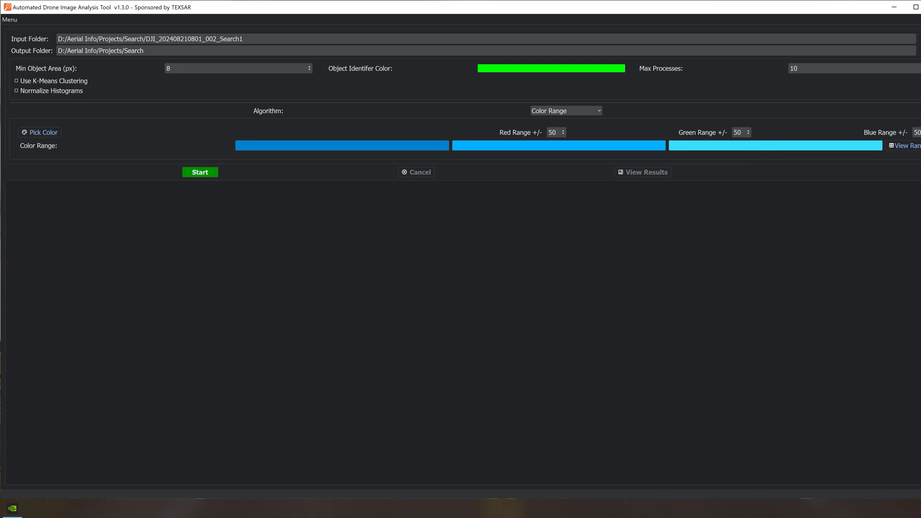
Review the selected and unselected colors of the blue range in an enlarged Color Range Viewer, and close it
click(901, 146)
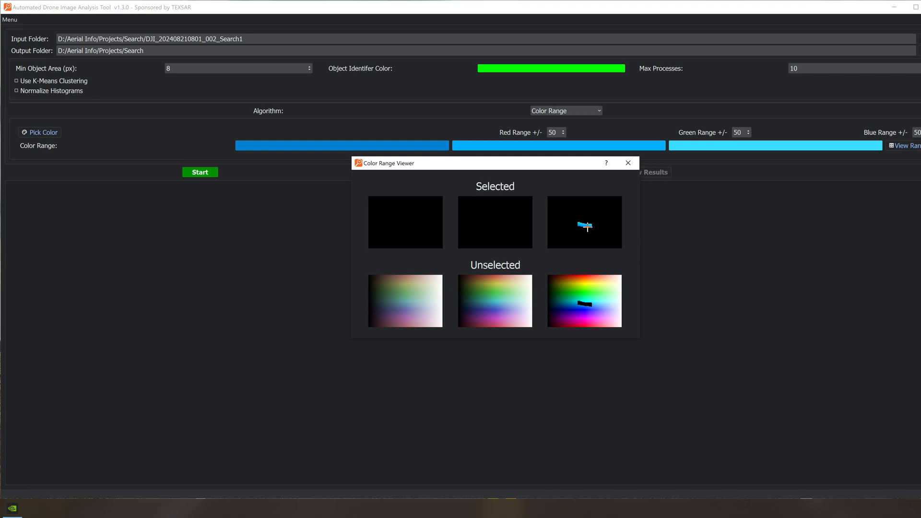
drag(637, 339, 886, 496)
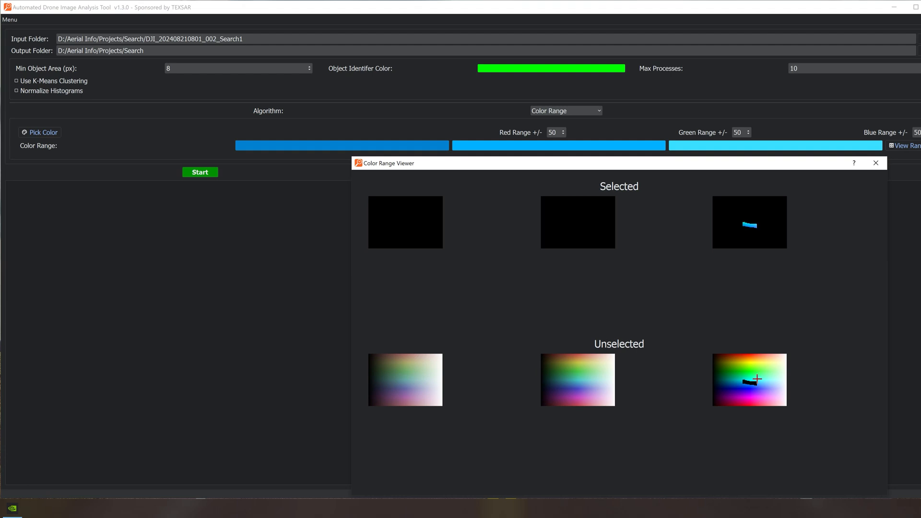
click(876, 163)
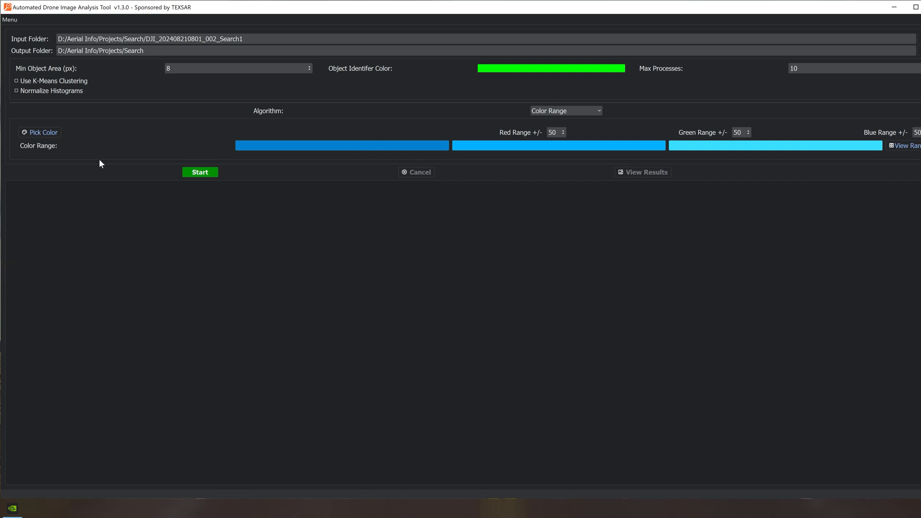
Run the color-range analysis on the drone images and open the results in a viewer enlarged to fill the screen
click(199, 173)
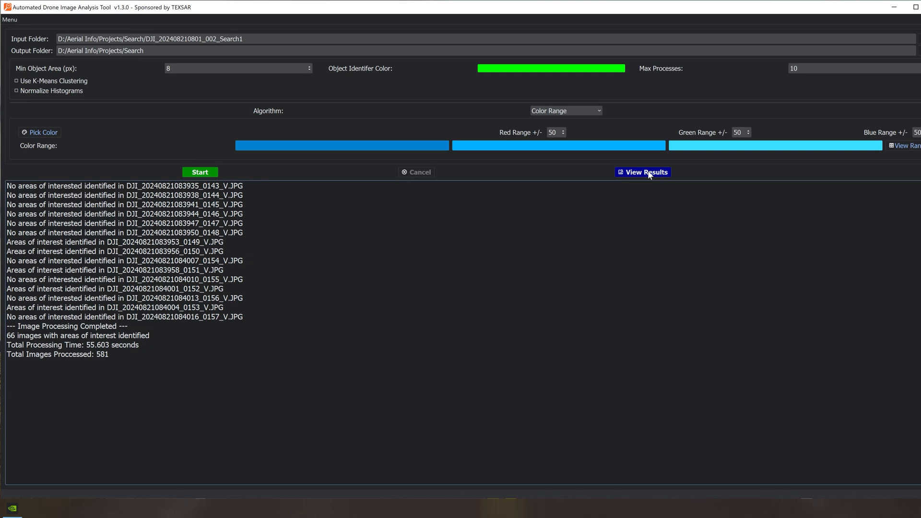
click(634, 172)
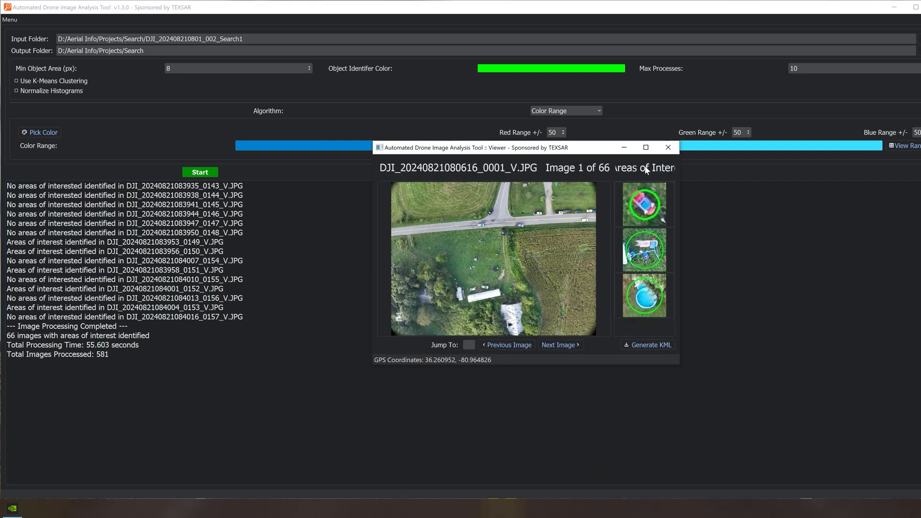
drag(579, 141, 568, 0)
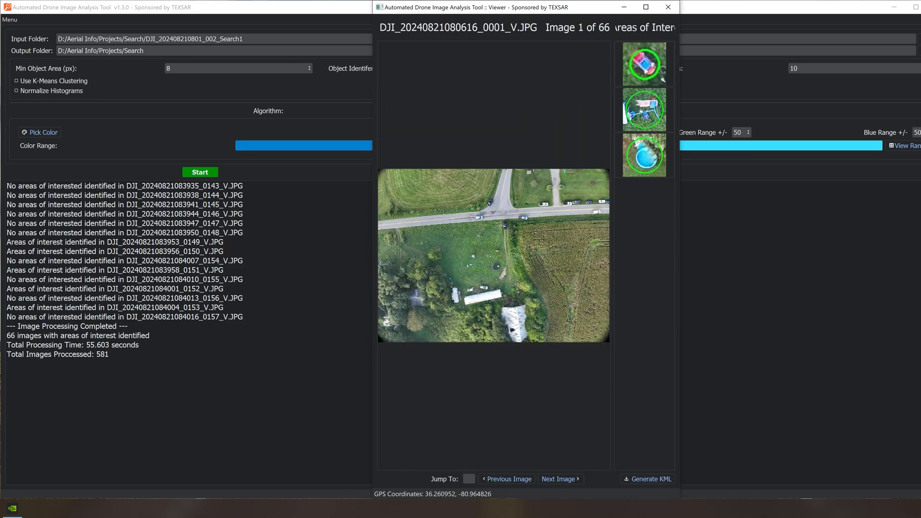
drag(372, 263, 6, 259)
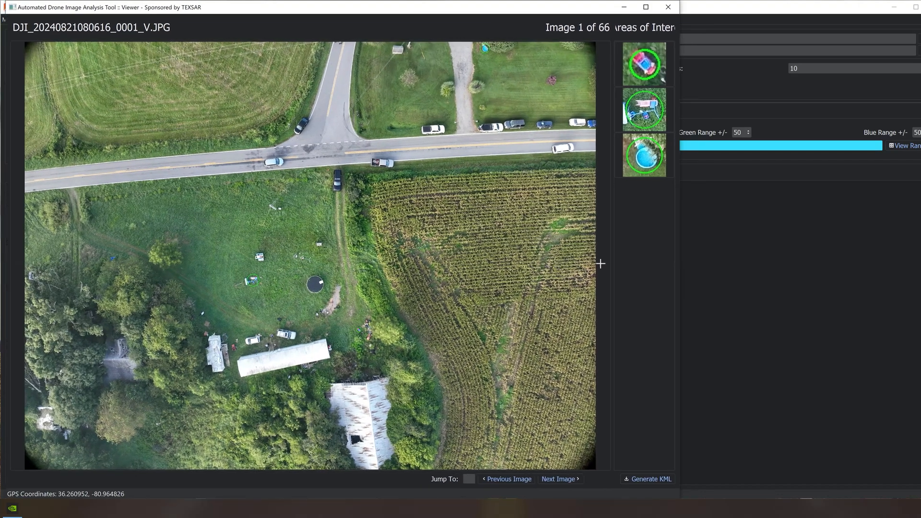
drag(678, 266, 917, 194)
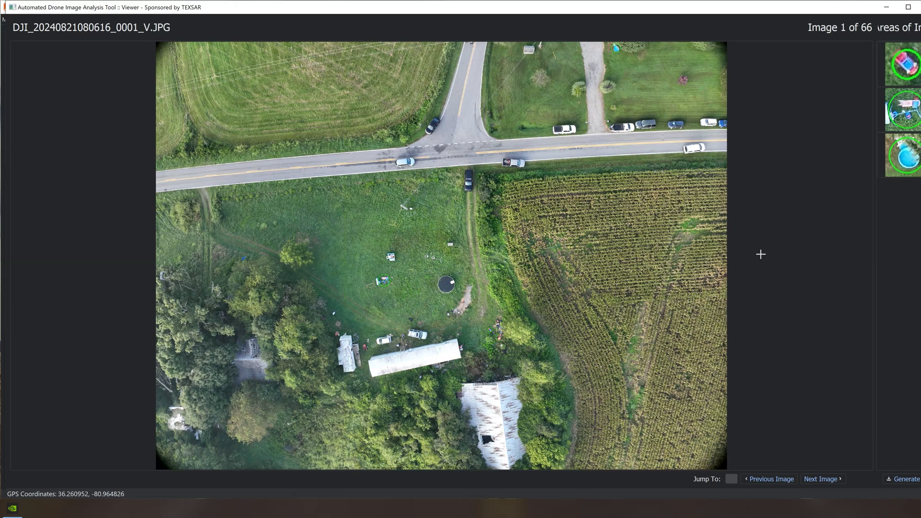
click(905, 114)
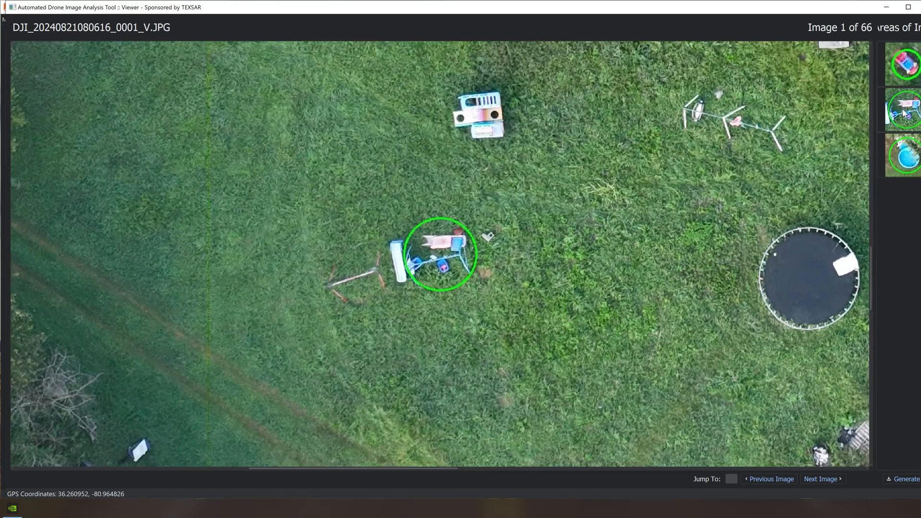
click(914, 71)
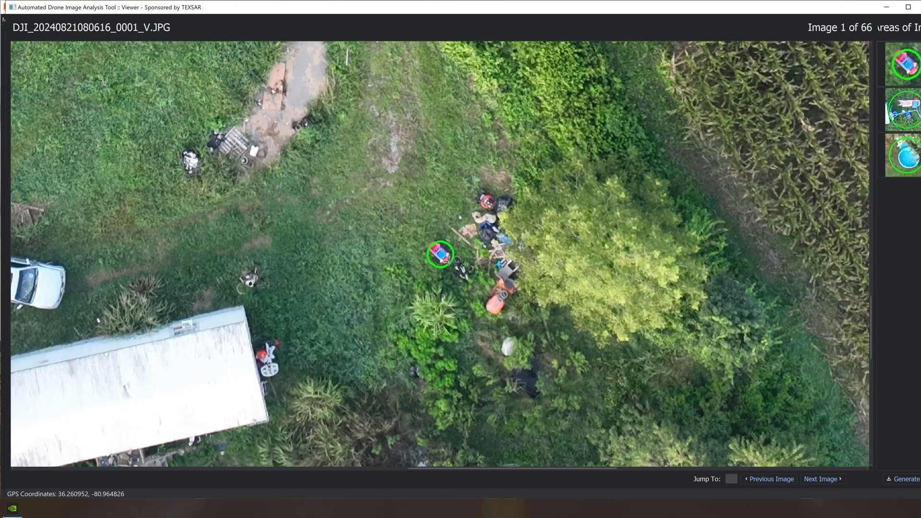
click(894, 168)
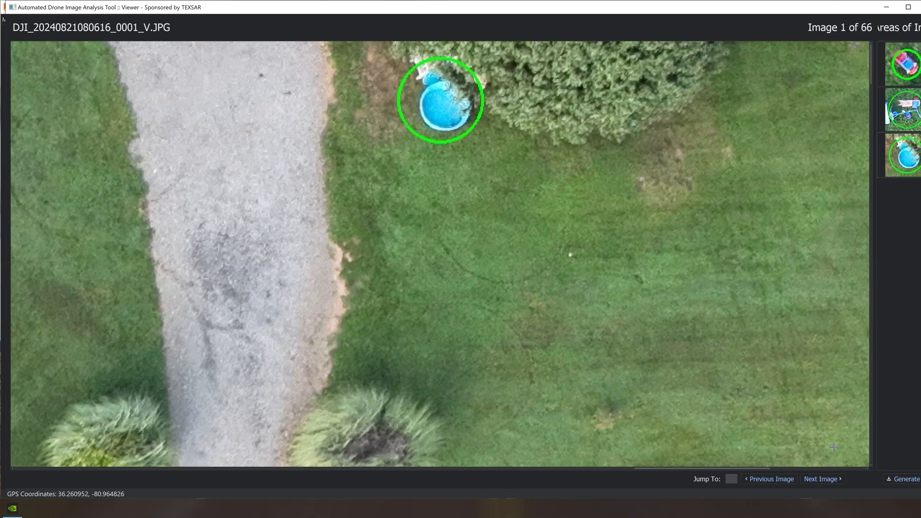
Browse forward through the flagged images up to image 39, checking the areas of interest
click(821, 479)
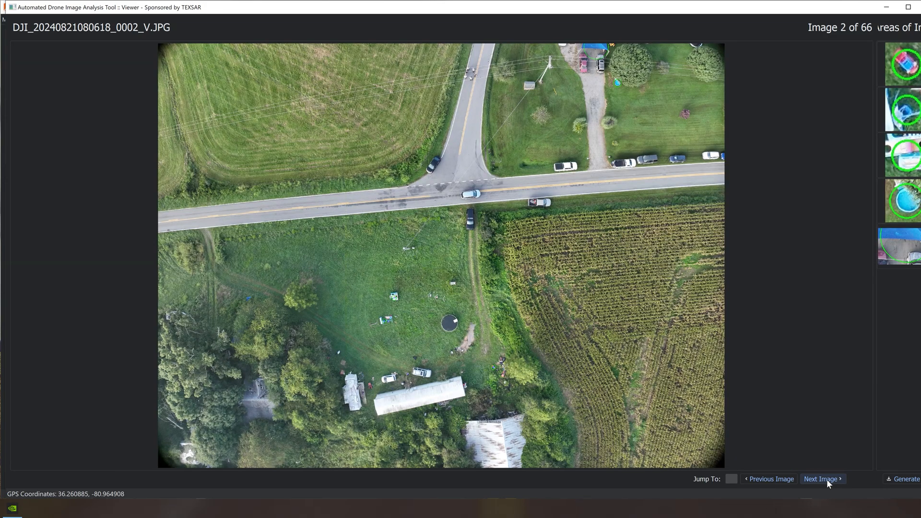
click(821, 479)
click(827, 479)
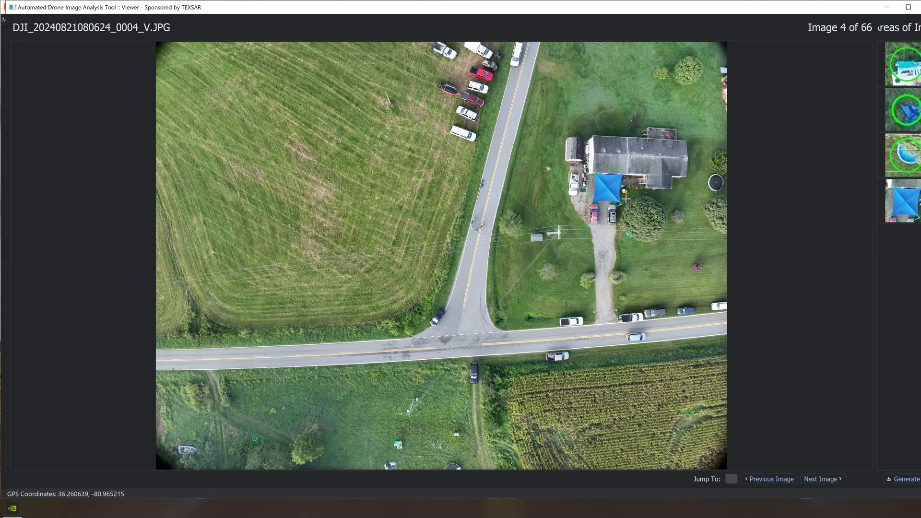
click(828, 479)
click(827, 479)
click(827, 480)
click(827, 480)
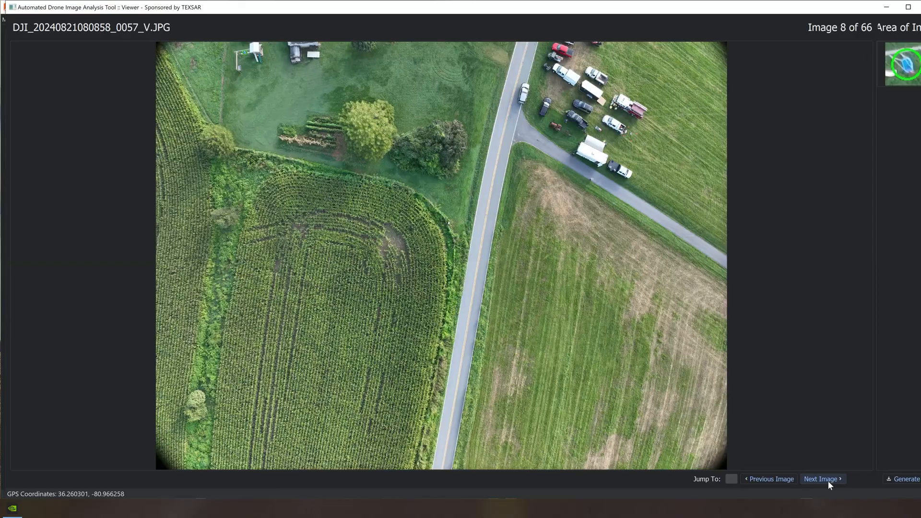
click(827, 479)
click(828, 479)
click(828, 480)
click(828, 480)
click(827, 480)
click(827, 480)
click(827, 480)
click(827, 480)
click(828, 480)
click(827, 480)
click(827, 479)
click(827, 480)
click(827, 480)
click(827, 480)
click(827, 480)
click(827, 479)
click(827, 479)
click(827, 478)
click(827, 479)
click(827, 479)
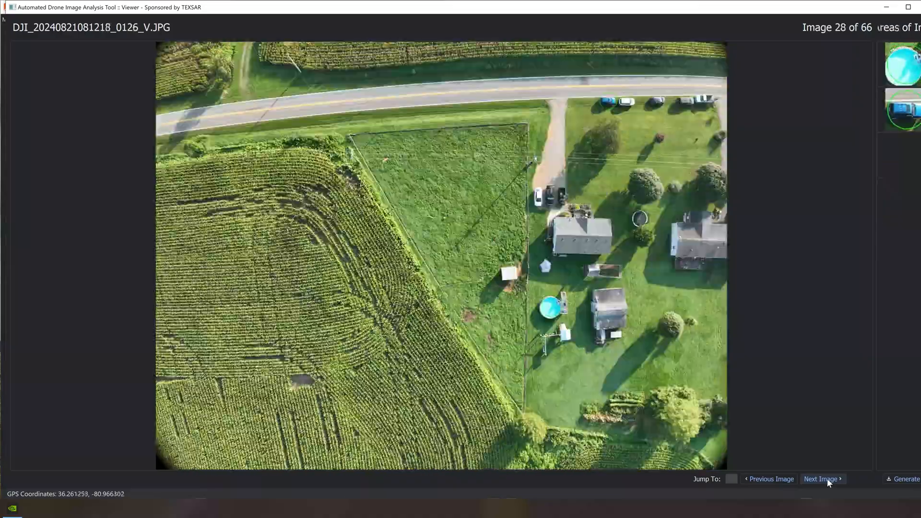
click(826, 479)
click(826, 479)
click(827, 478)
click(826, 479)
click(827, 479)
click(827, 478)
click(826, 479)
click(827, 479)
click(827, 479)
click(827, 479)
click(827, 478)
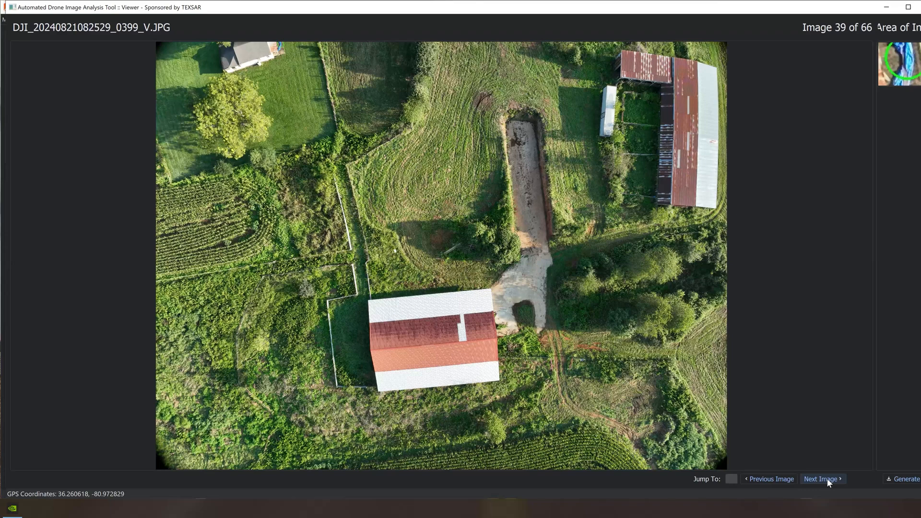
Go back to image 38 and examine its area of interest up close
click(785, 479)
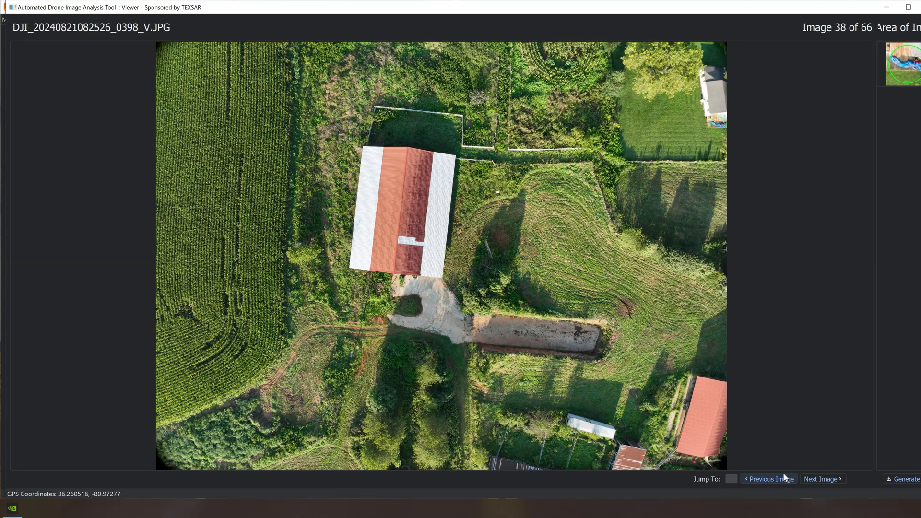
click(917, 72)
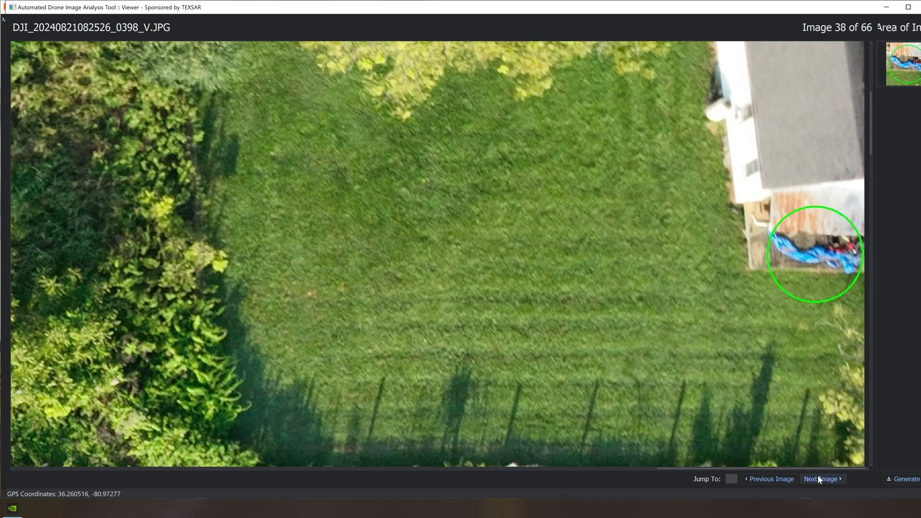
Browse the flagged images onward to image 49 and look closely at the edge between the cornfield and the trees
click(806, 479)
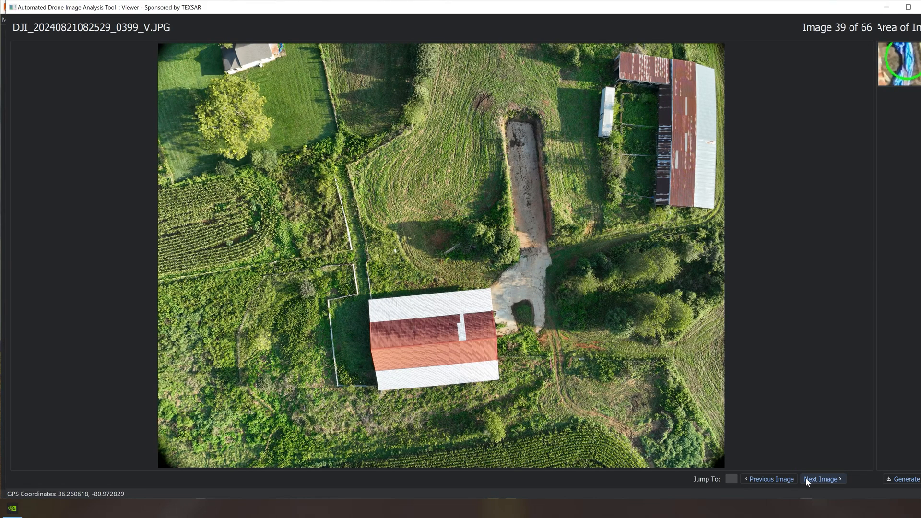
click(805, 479)
click(806, 480)
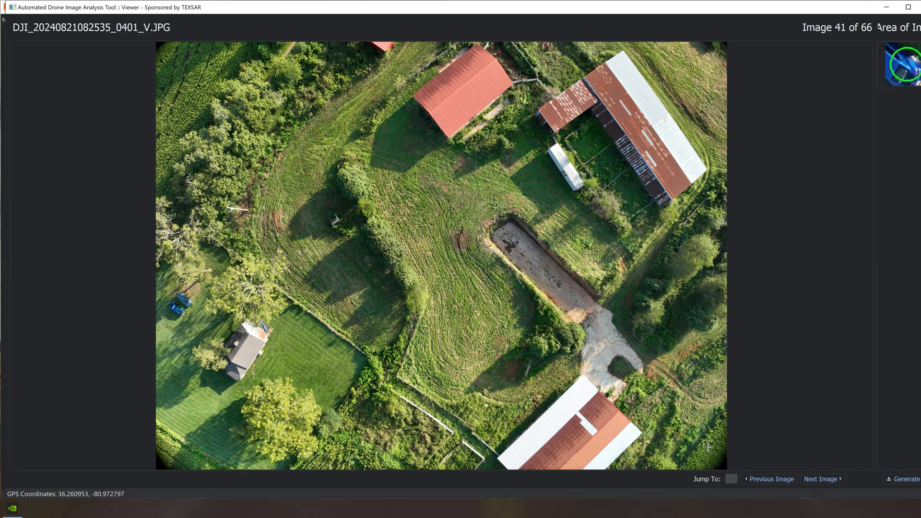
click(811, 477)
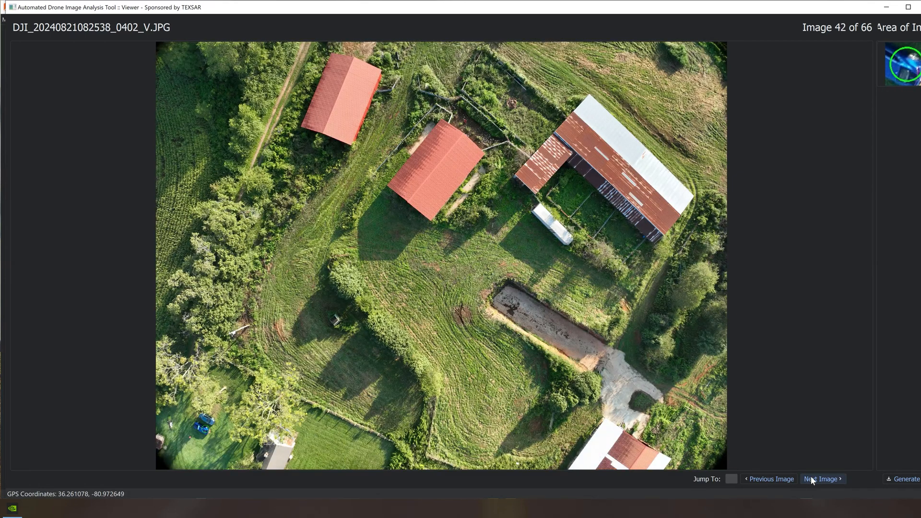
click(810, 477)
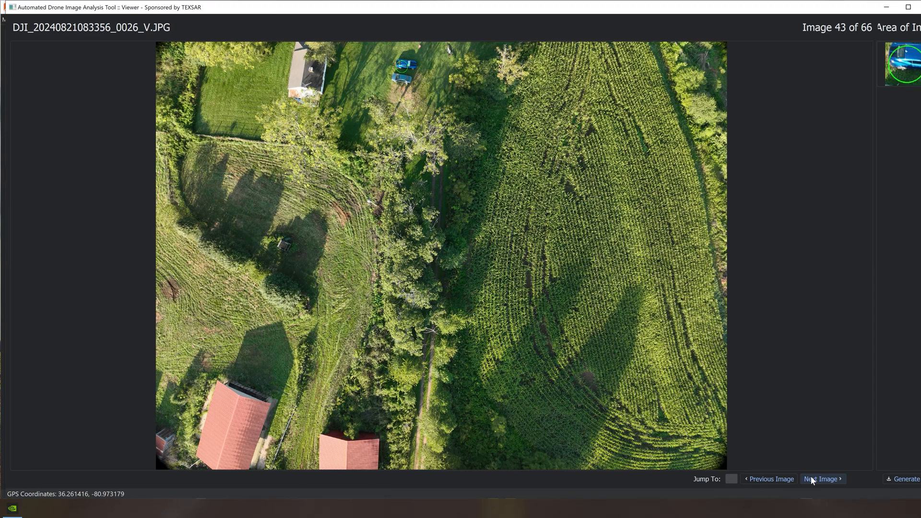
click(811, 478)
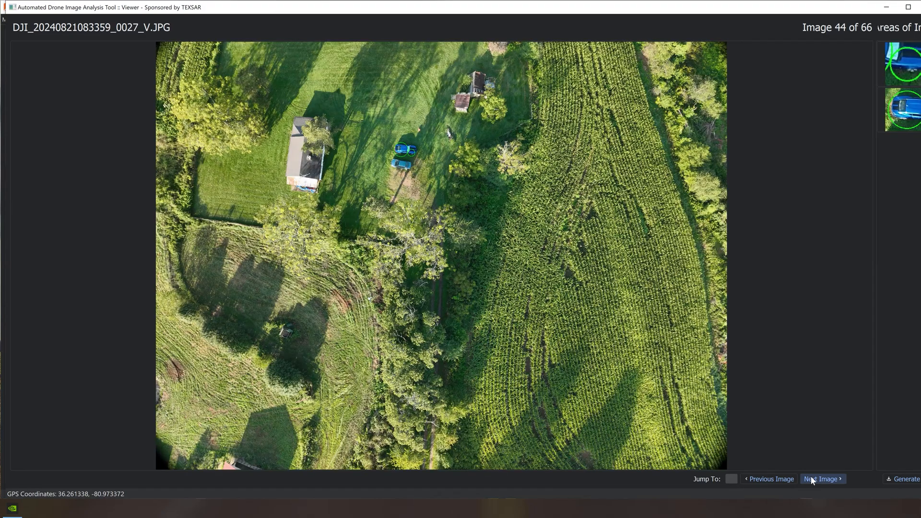
click(811, 479)
click(810, 480)
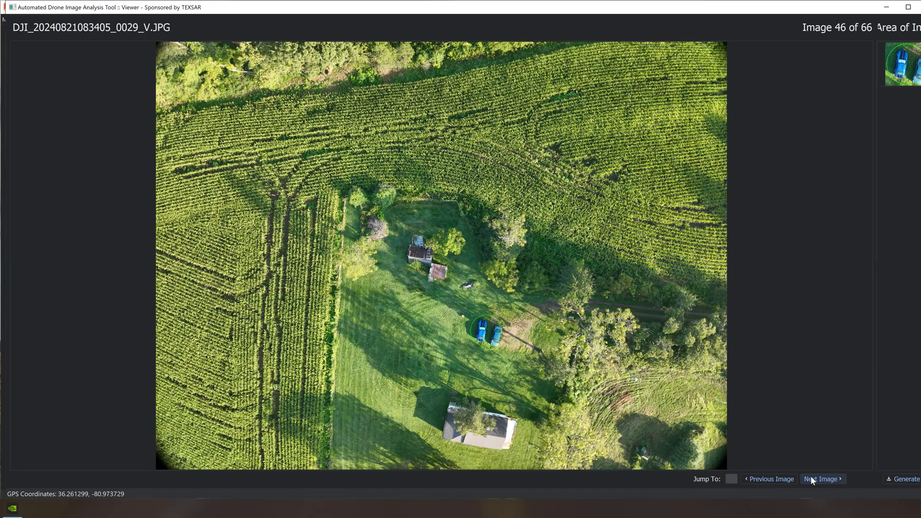
click(810, 480)
click(810, 479)
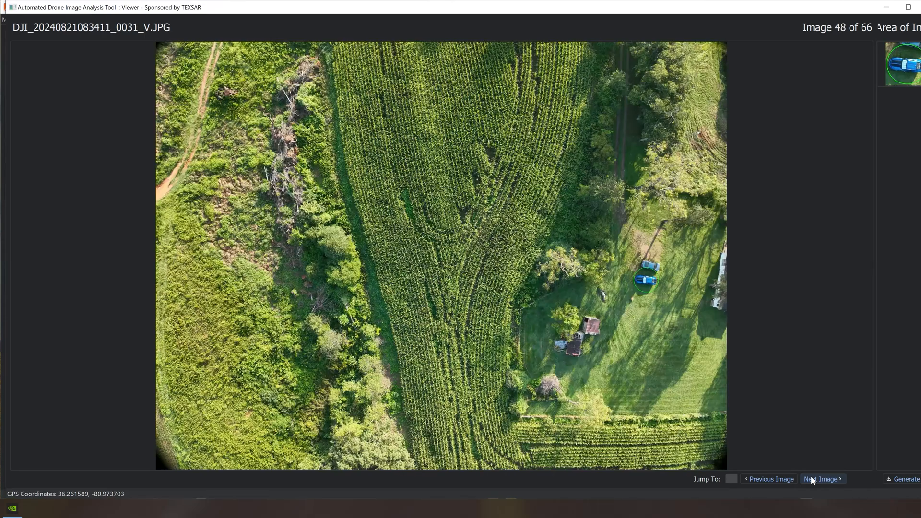
click(811, 479)
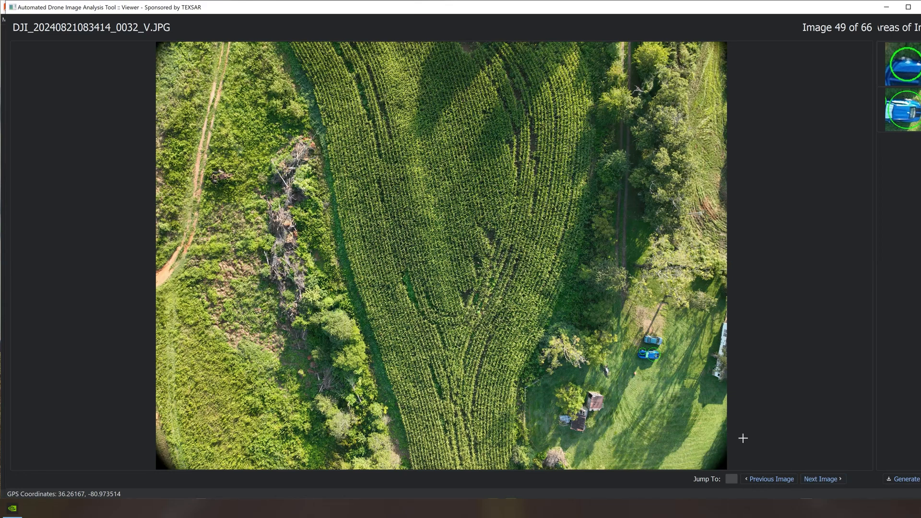
drag(596, 282, 511, 330)
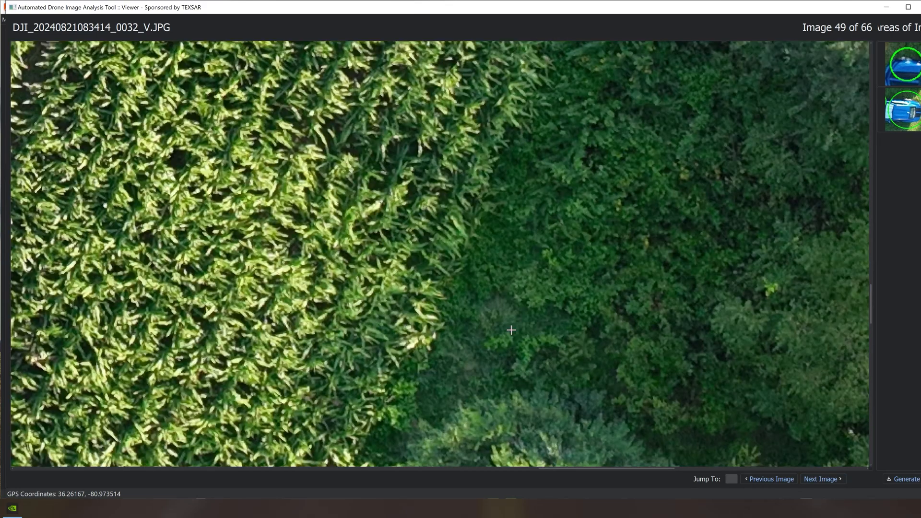
right_click(757, 314)
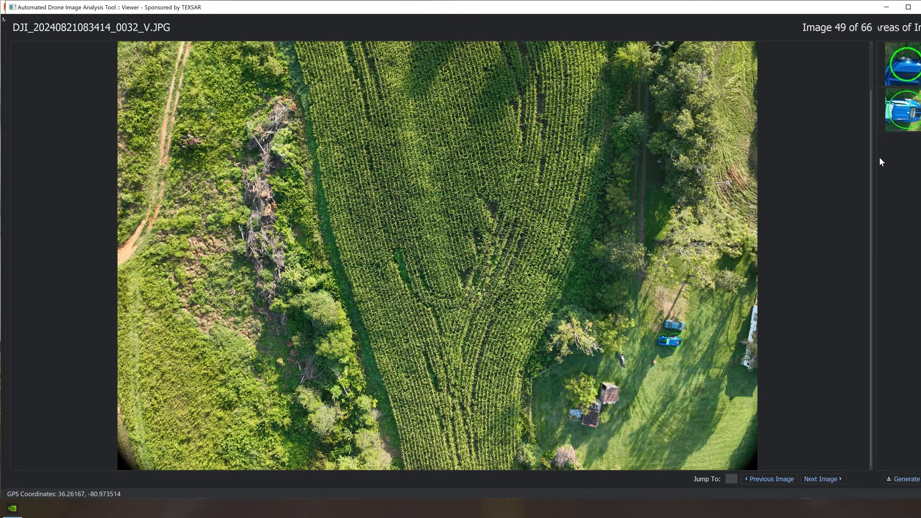
Minimize the analysis windows, switch to the Search Grid 1 map in Pix4Dreact, and enlarge its window for a closer look at the search area
click(887, 9)
click(887, 12)
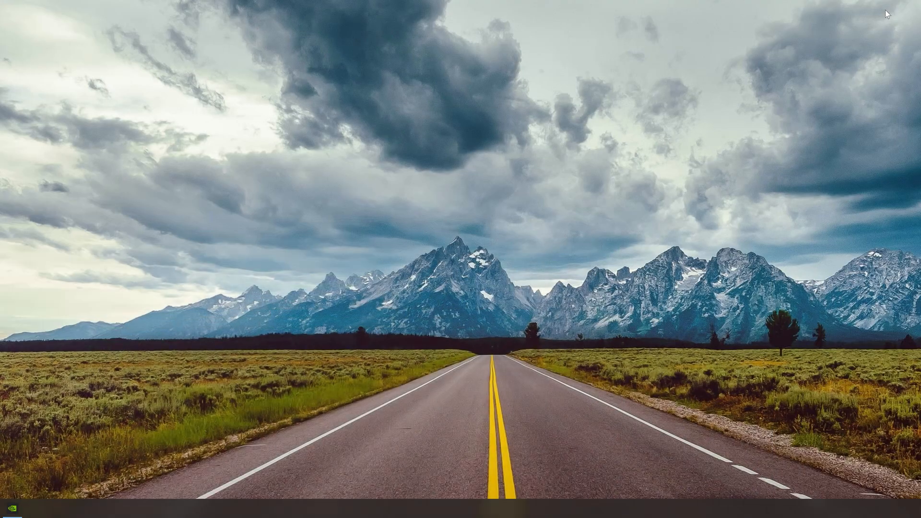
click(12, 508)
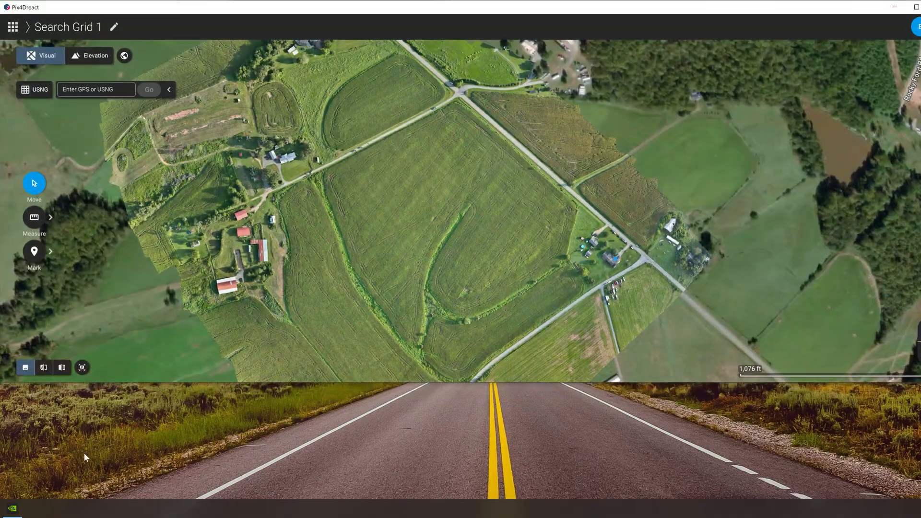
drag(493, 385, 494, 497)
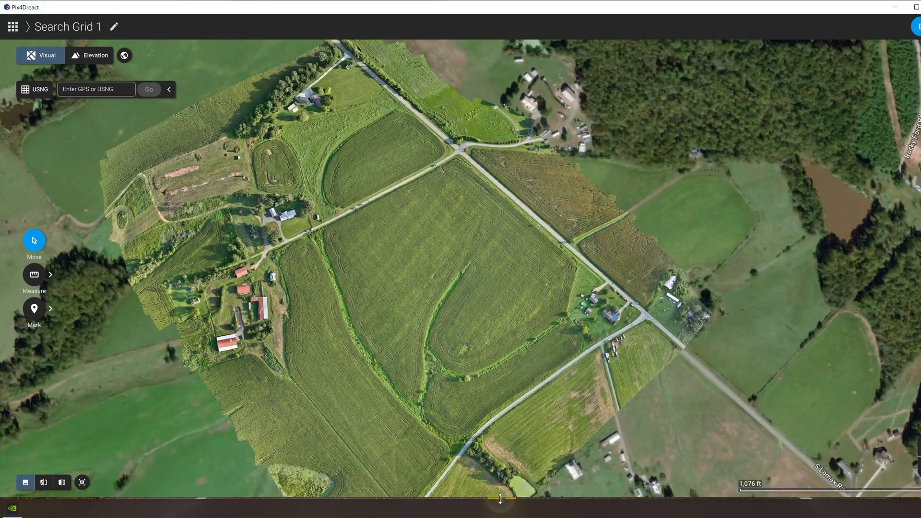
scroll(246, 237, up, 10)
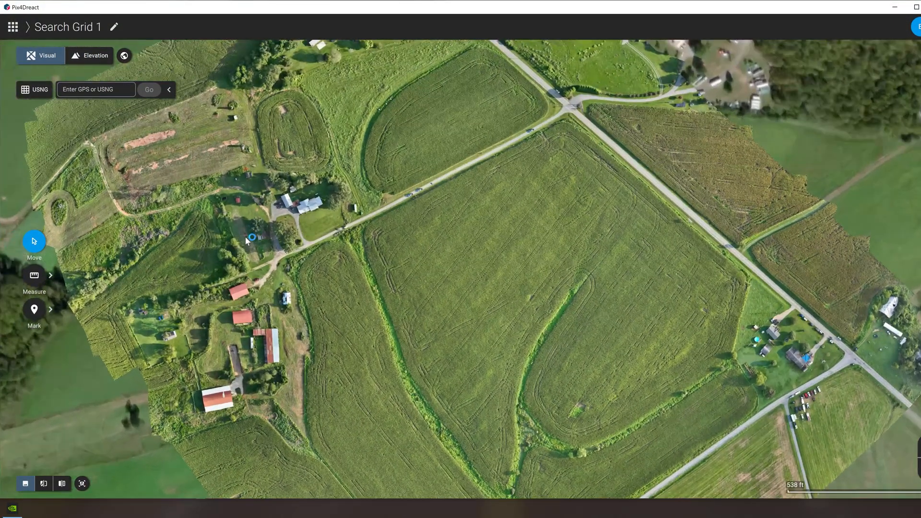
Examine the green tractor near the farmhouse up close on the map, and survey the surrounding farm buildings and fields
scroll(245, 237, up, 5)
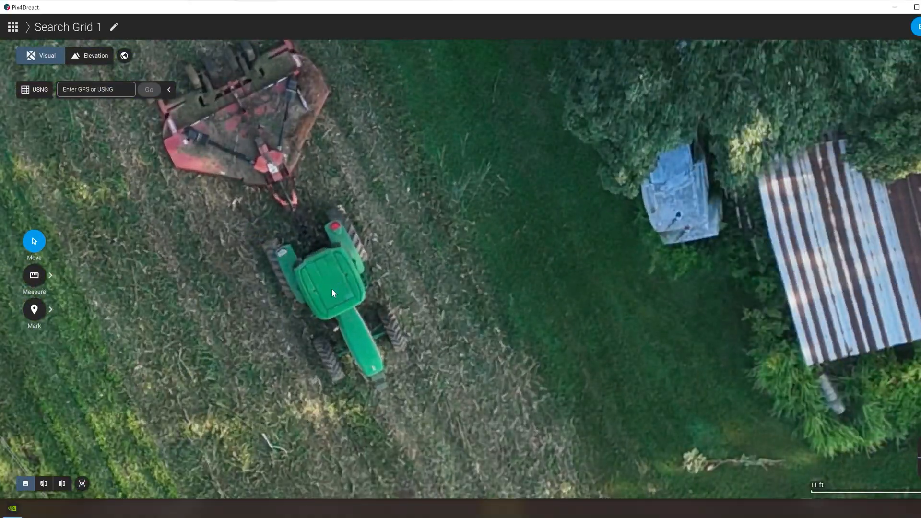
scroll(332, 288, down, 8)
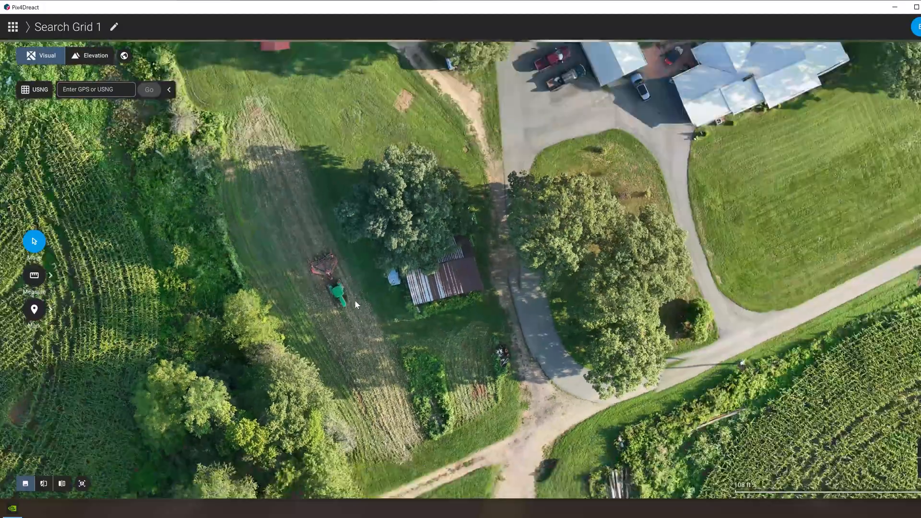
scroll(373, 308, down, 3)
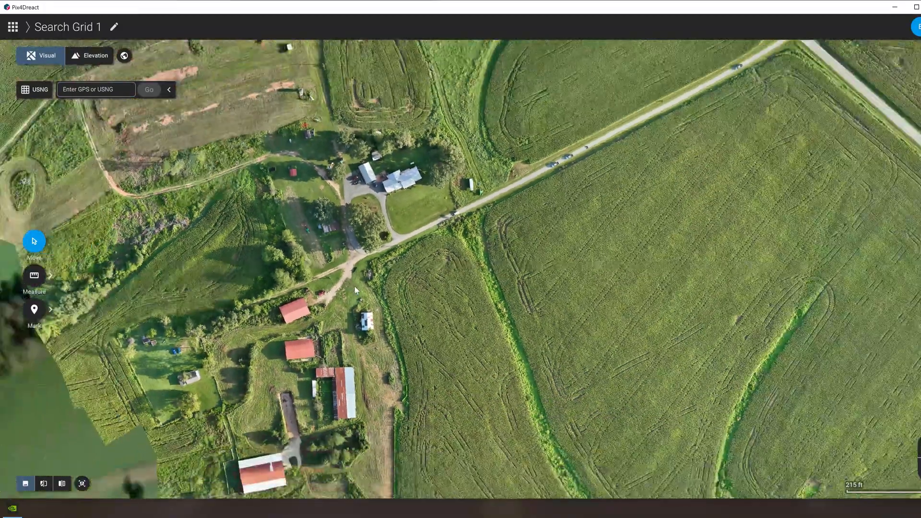
drag(386, 314, 330, 243)
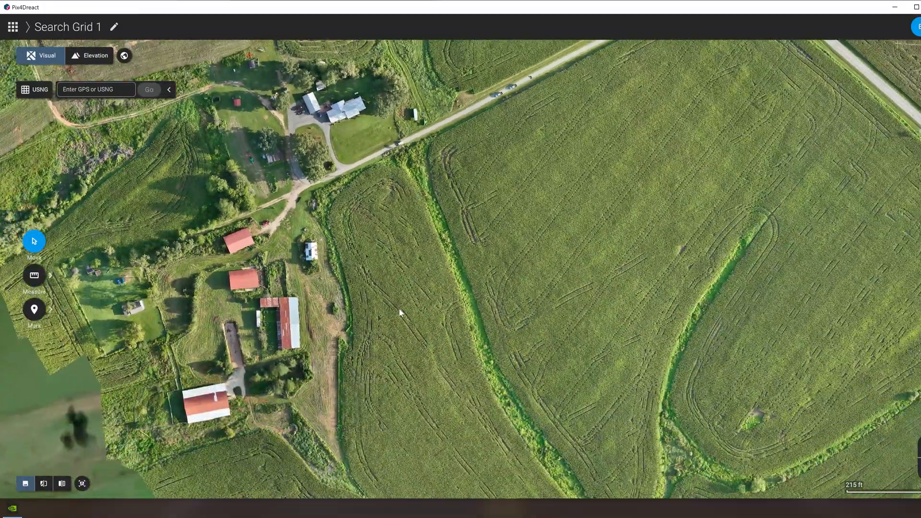
scroll(399, 311, down, 4)
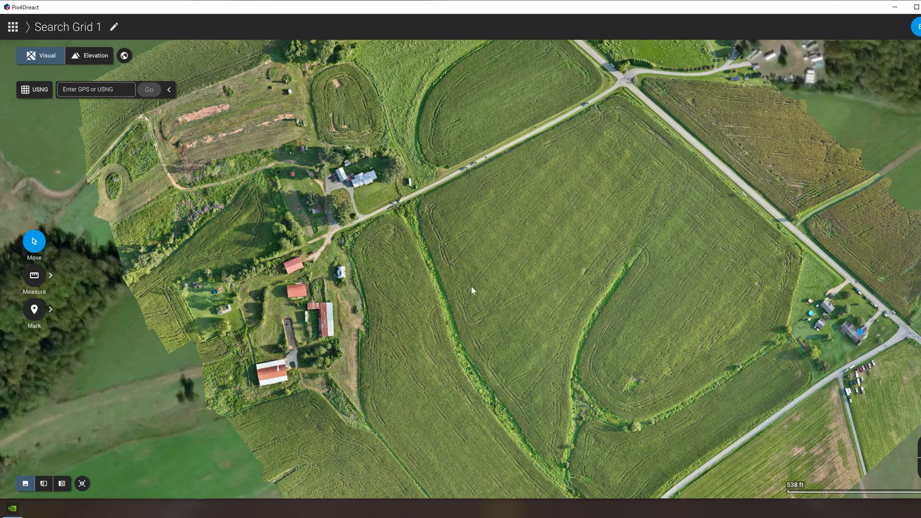
scroll(509, 297, down, 1)
drag(514, 303, 496, 267)
scroll(496, 267, down, 2)
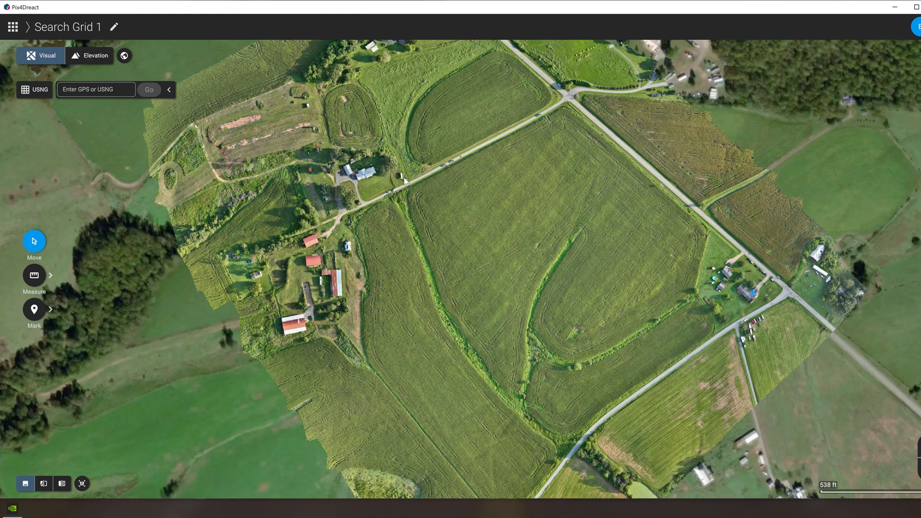
Inspect the roadside next to the farmhouse up close, follow the large cornfield along the road, and return to an overview of the search area
scroll(408, 173, up, 5)
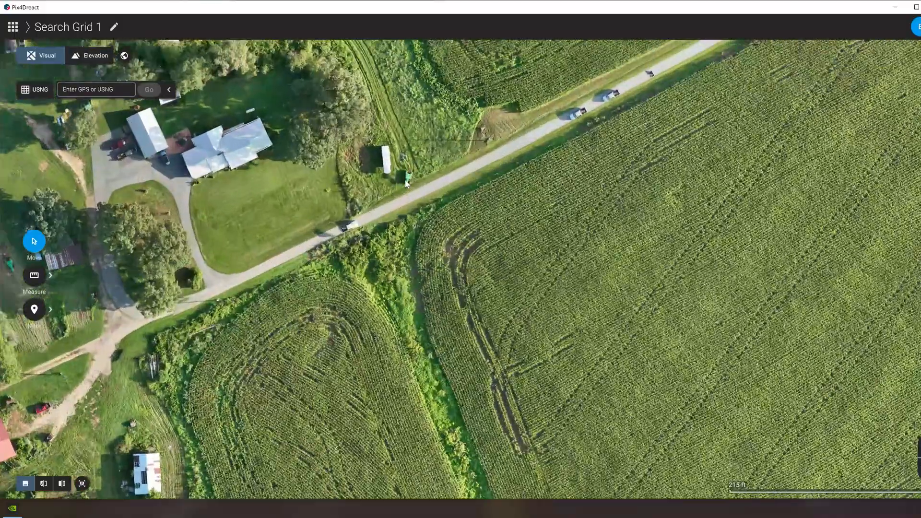
scroll(405, 171, down, 4)
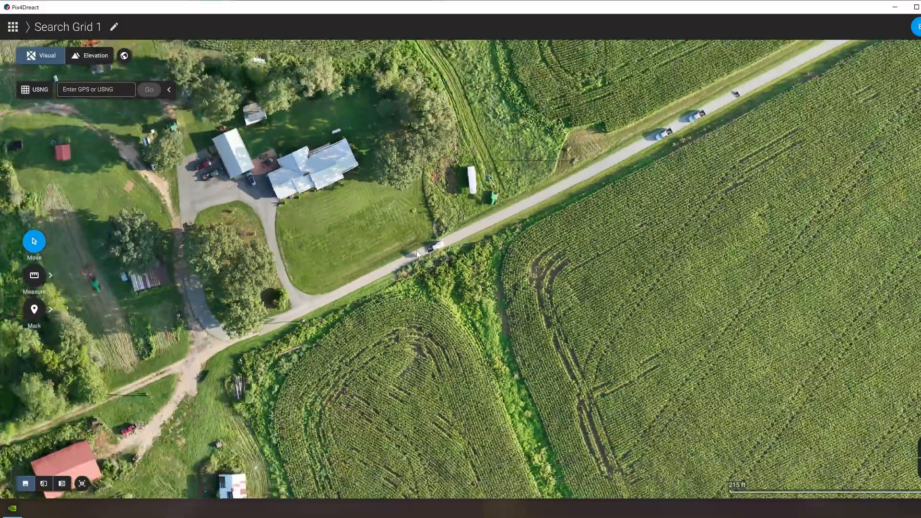
scroll(417, 253, down, 2)
drag(705, 224, 384, 235)
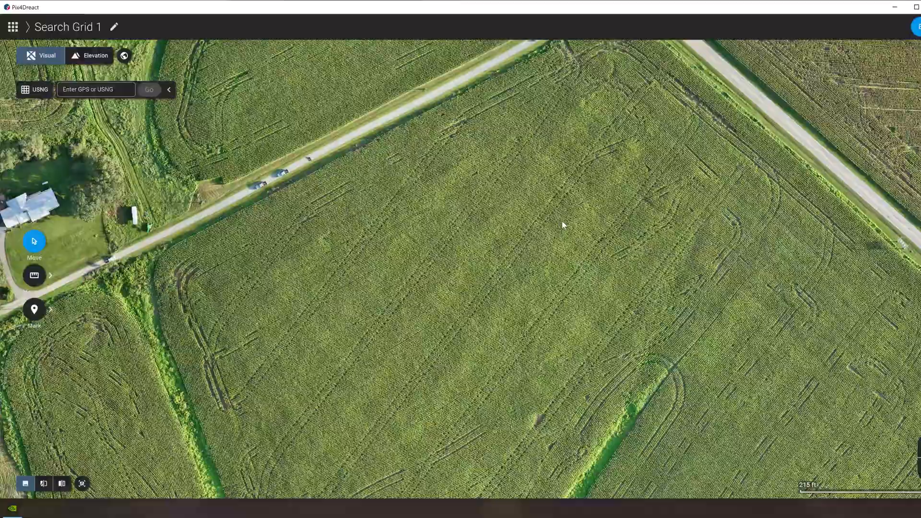
drag(771, 214, 491, 225)
scroll(483, 269, down, 5)
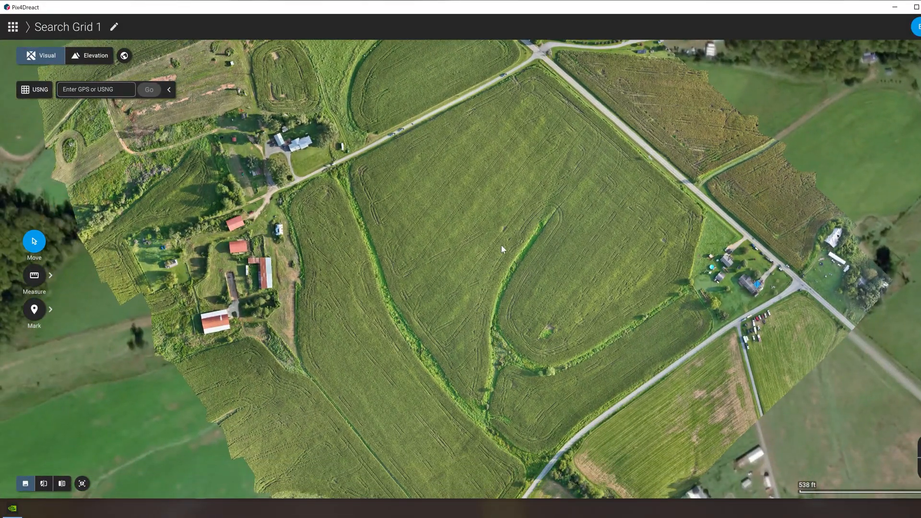
scroll(492, 235, down, 2)
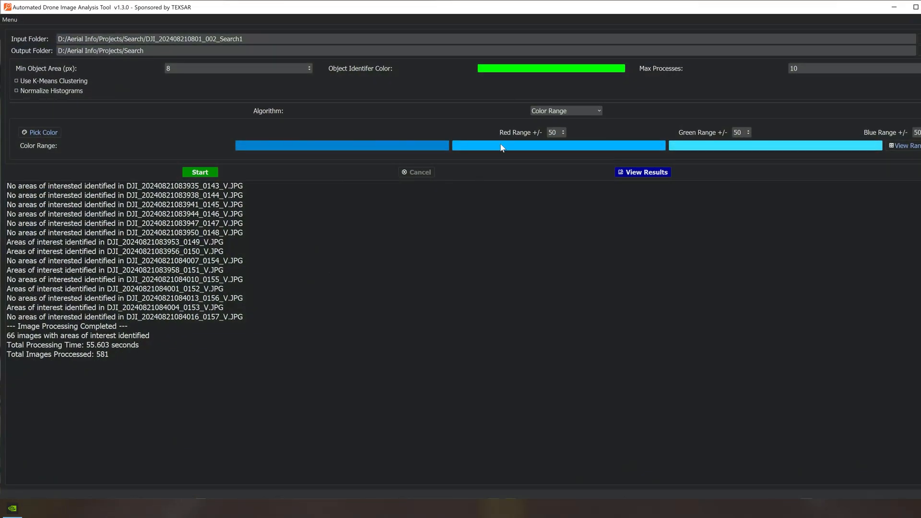
Switch to the Automated Drone Image Analysis Tool and review the available RGB and thermal analysis algorithms
click(576, 114)
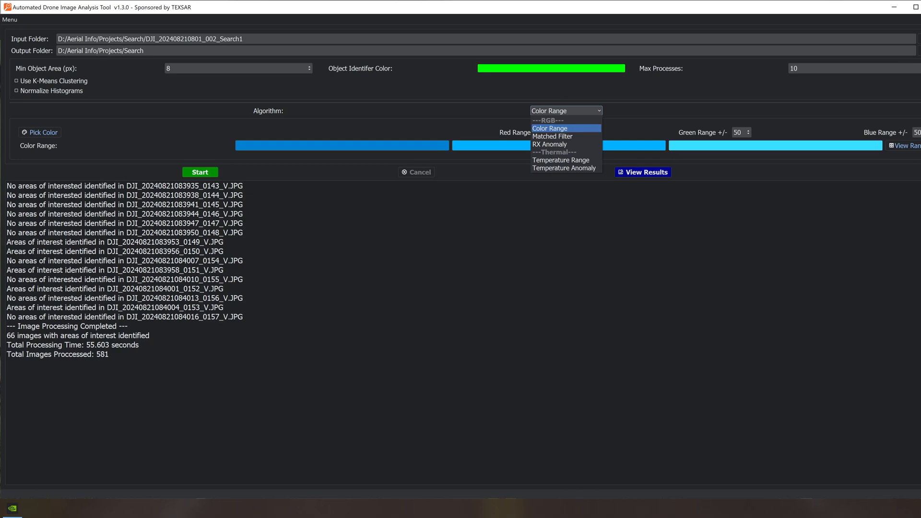
click(895, 9)
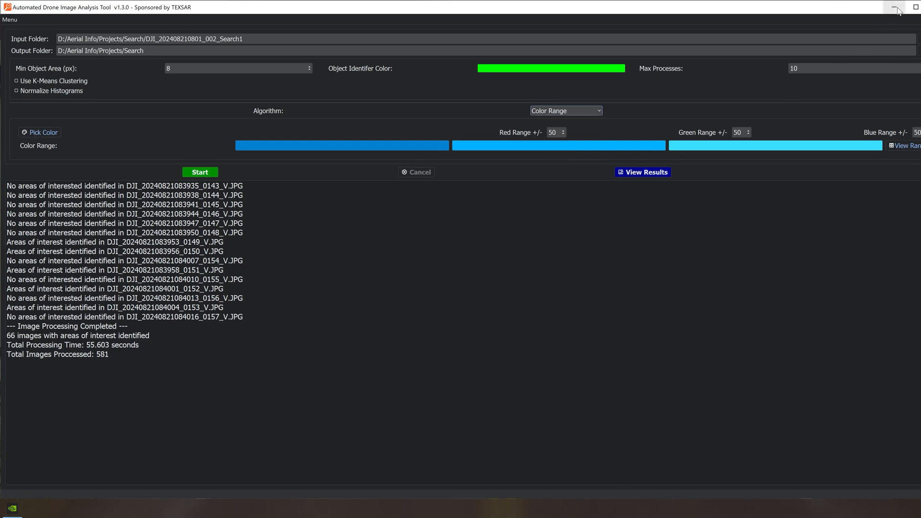